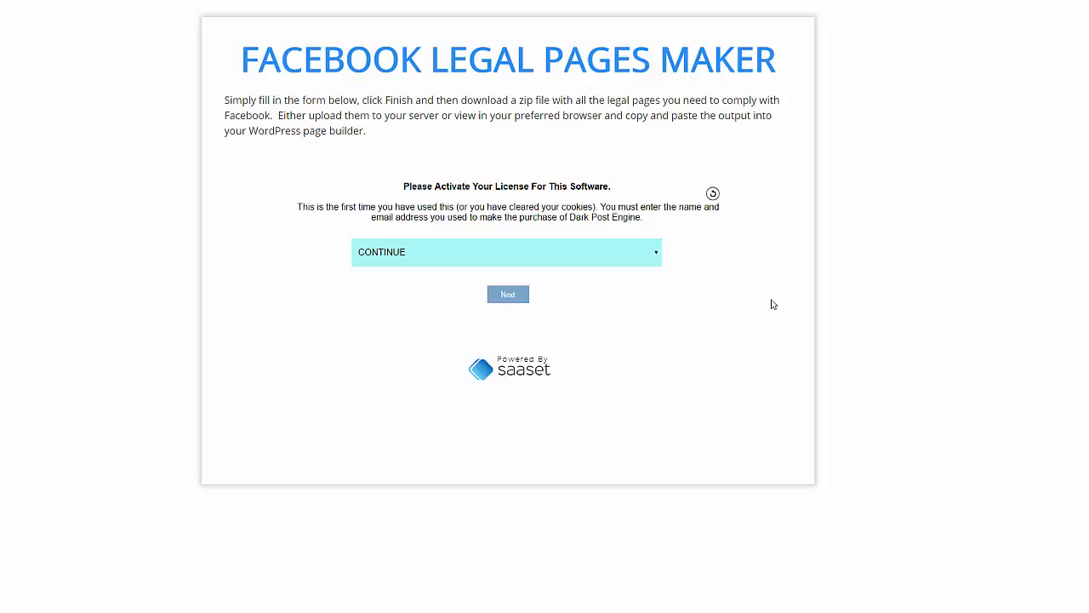
# Step: Get past the license prompt and fill the buyer's full name from the autofill list
pyautogui.click(506, 296)
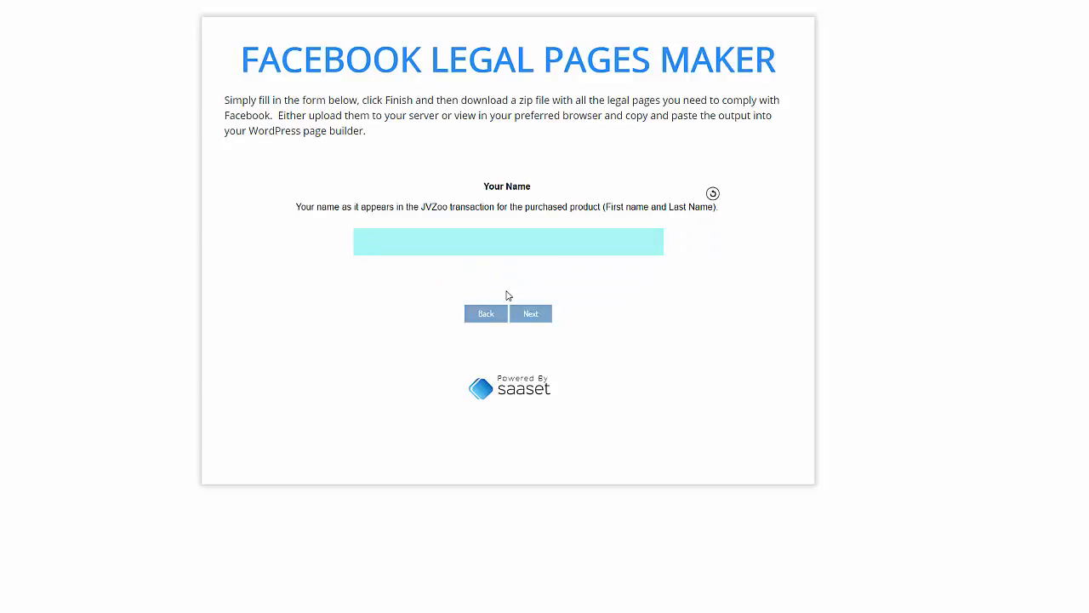
pyautogui.click(455, 240)
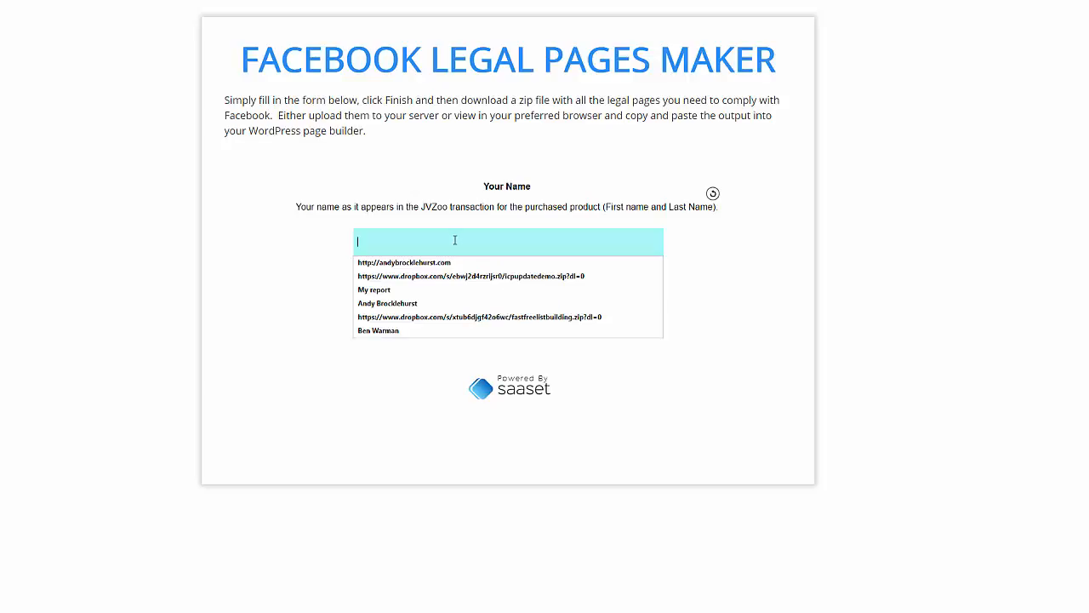
pyautogui.click(425, 304)
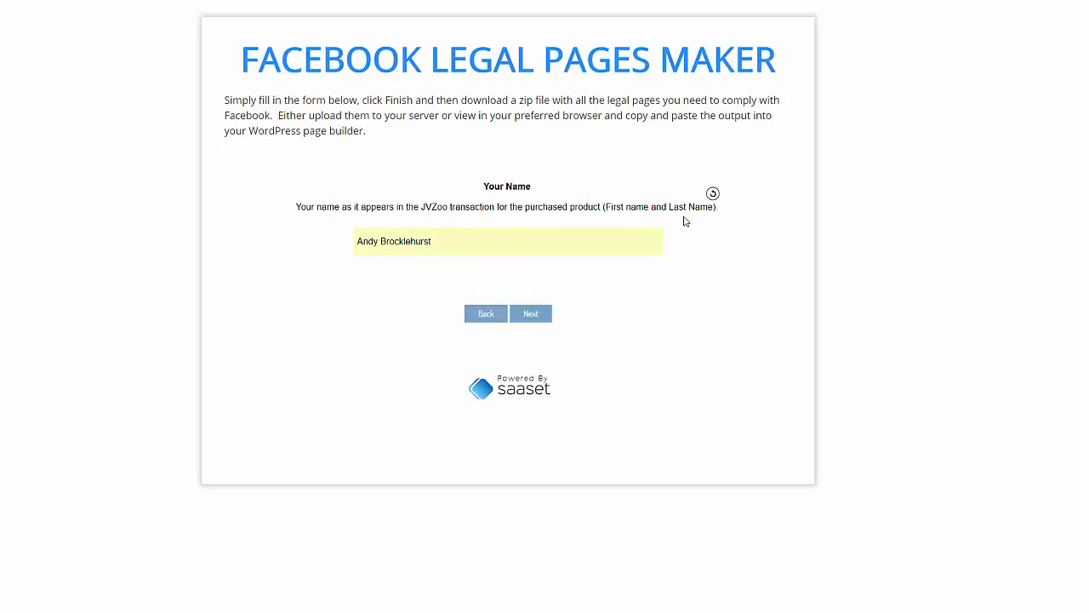
pyautogui.click(531, 316)
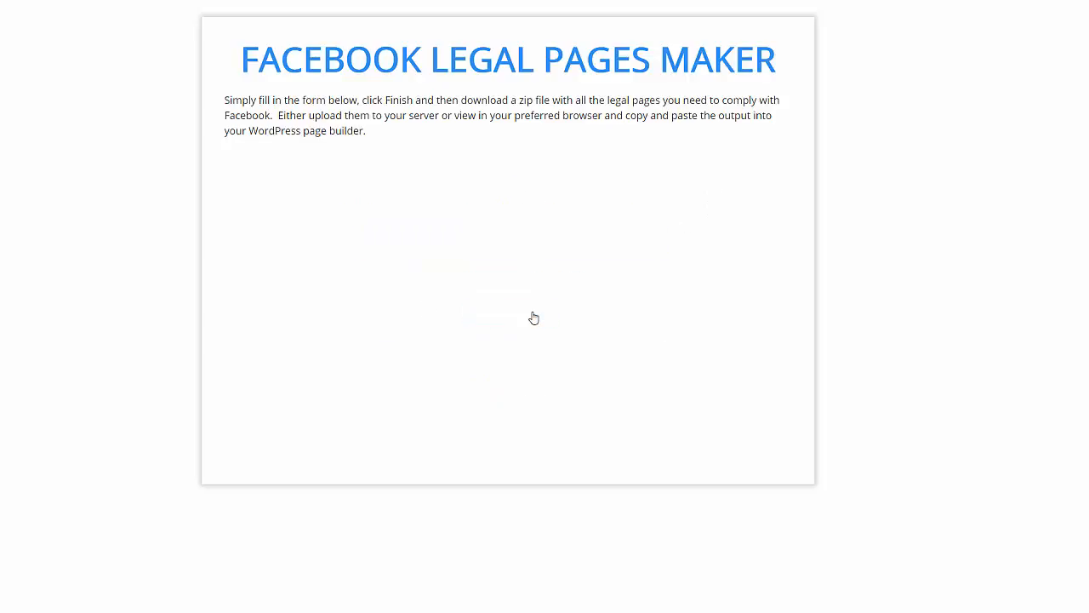
# Step: Enter the buyer's purchase e-mail address, fixing the mistyped characters
pyautogui.click(497, 247)
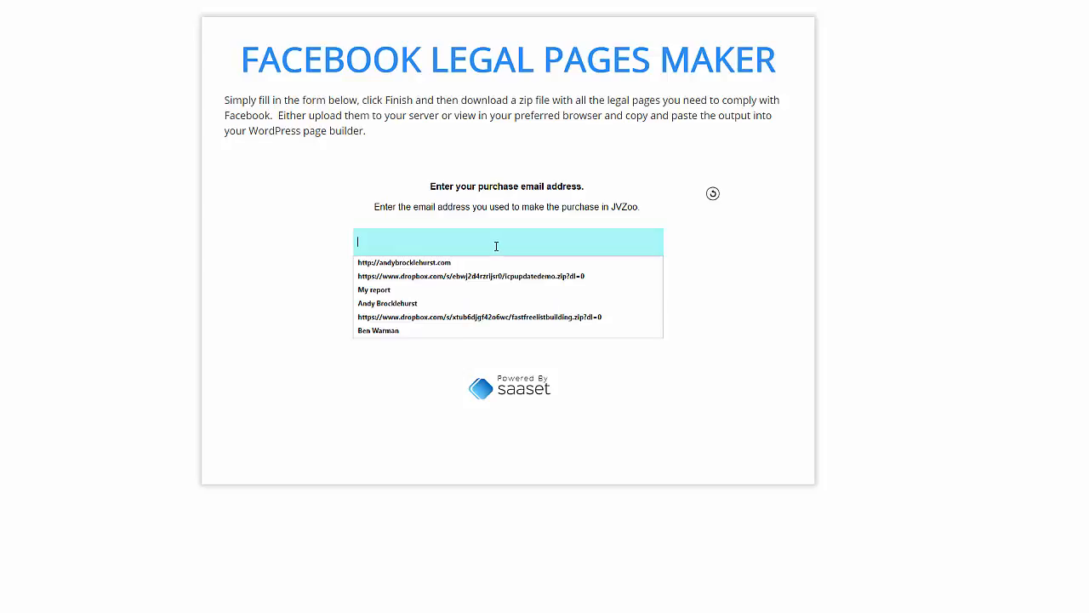
pyautogui.click(424, 263)
pyautogui.moveTo(501, 247); pyautogui.dragTo(204, 260)
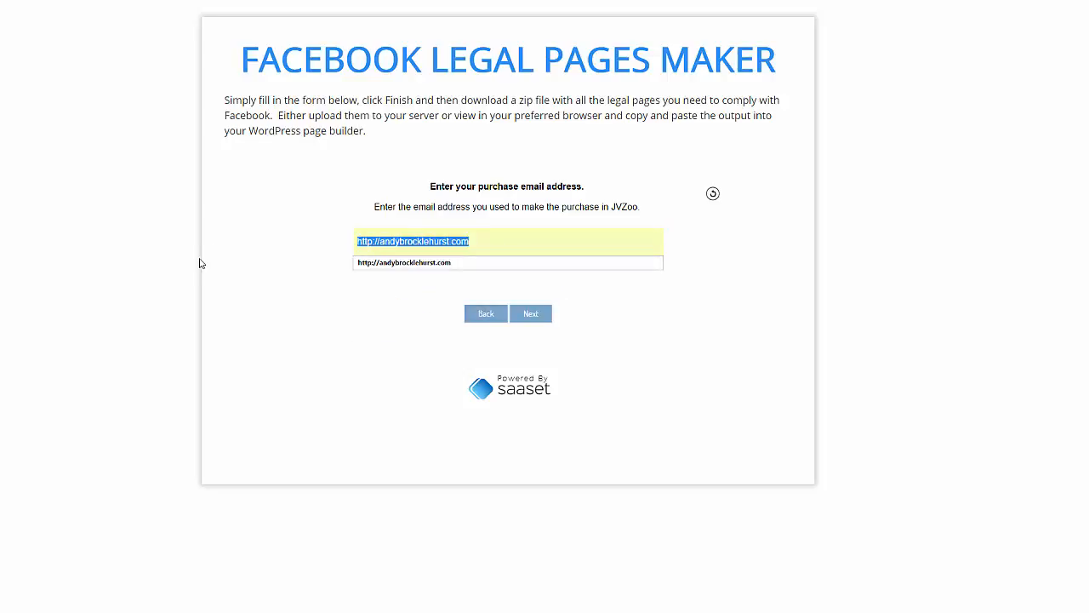
pyautogui.write('abdy')
pyautogui.press('BackSpace')
pyautogui.press('BackSpace')
pyautogui.press('BackSpace')
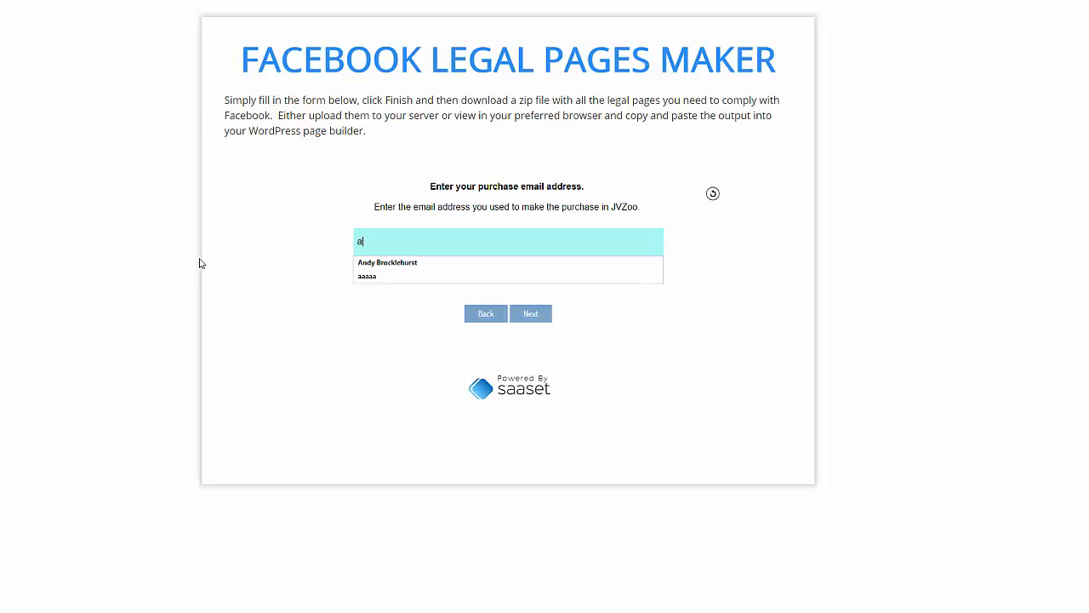
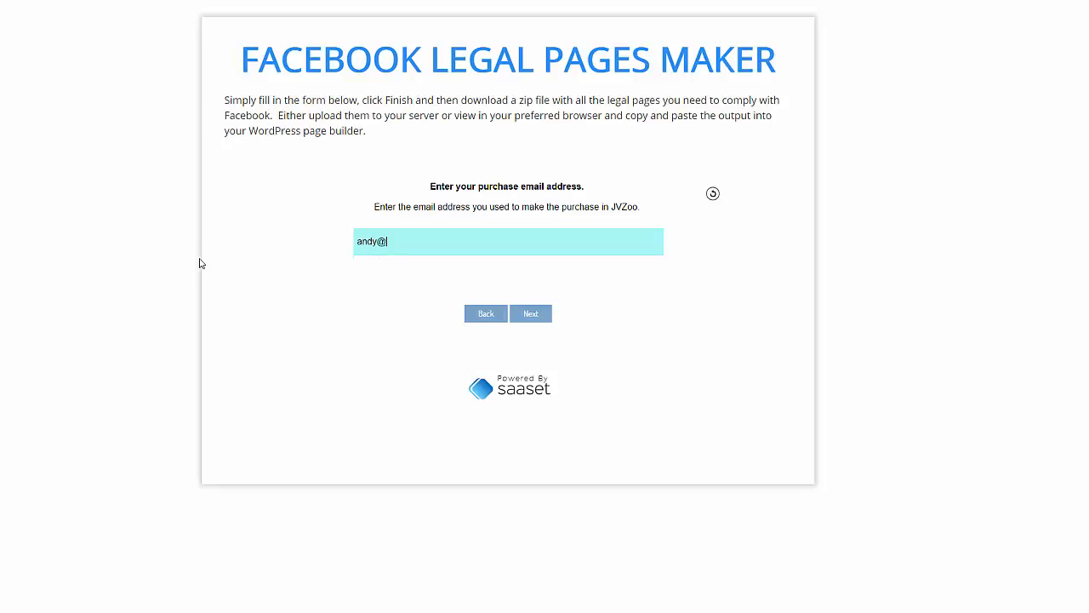
# Step: Fill the web address with the saved site URL from autofill
pyautogui.click(534, 317)
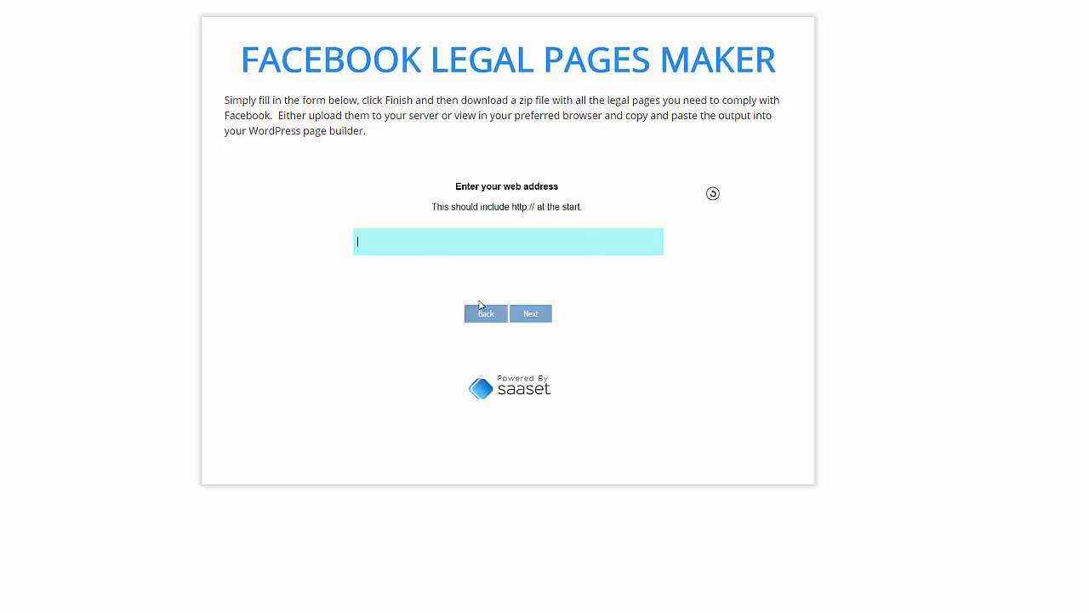
pyautogui.click(543, 229)
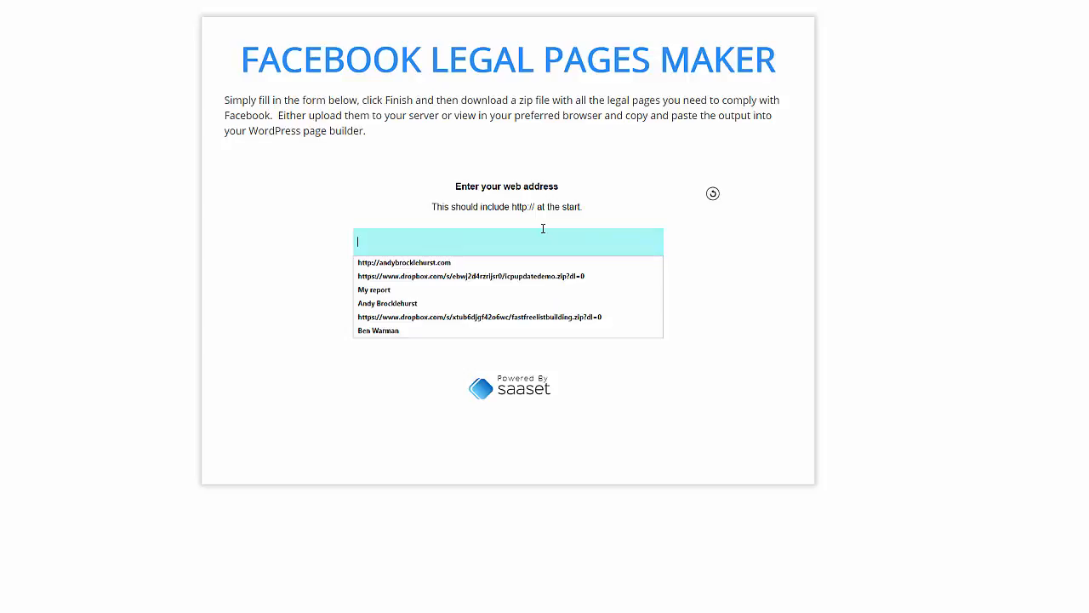
pyautogui.click(460, 264)
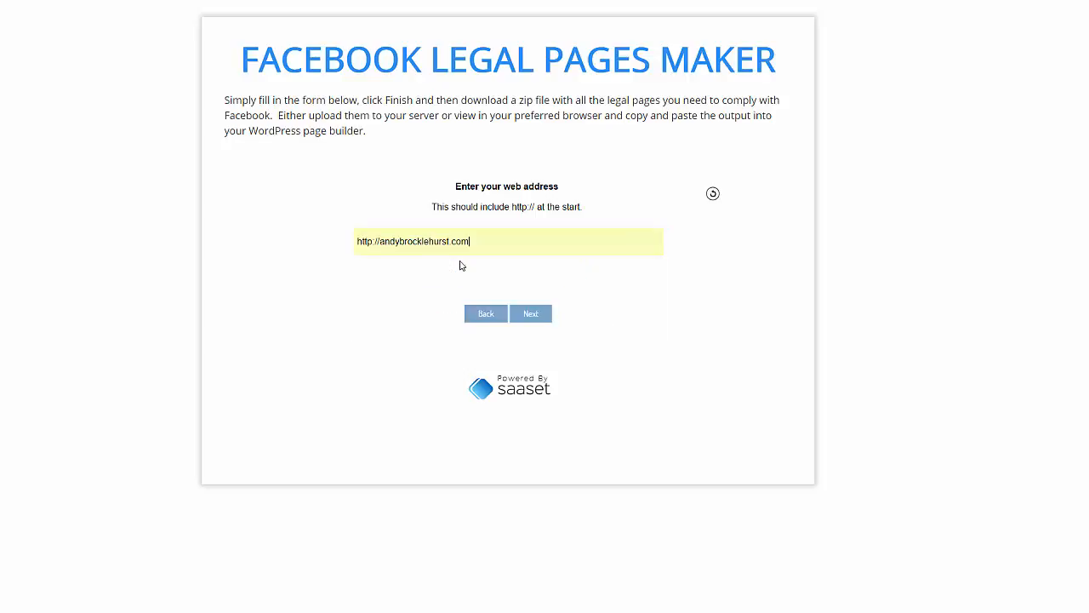
pyautogui.click(533, 317)
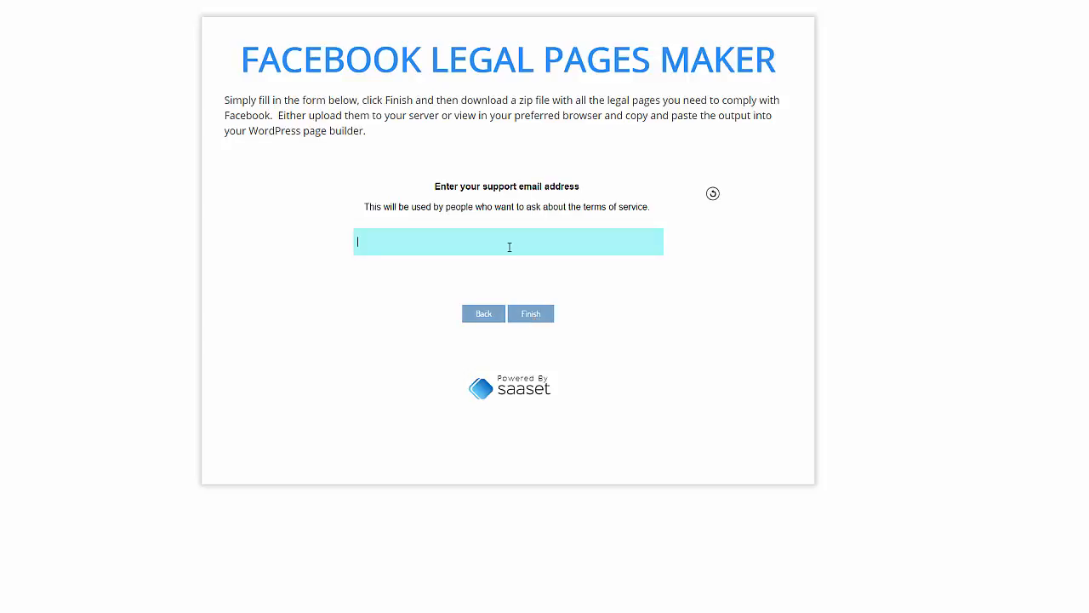
# Step: Enter the support e-mail address and finish the form to generate the legal pages
pyautogui.click(509, 247)
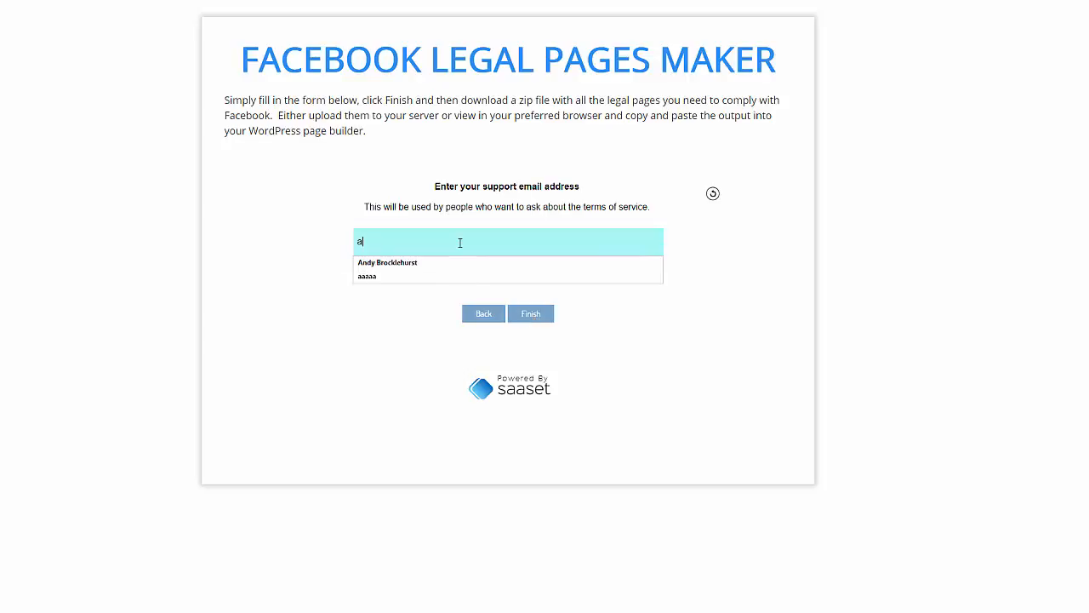
pyautogui.write('aa')
pyautogui.press('BackSpace')
pyautogui.press('BackSpace')
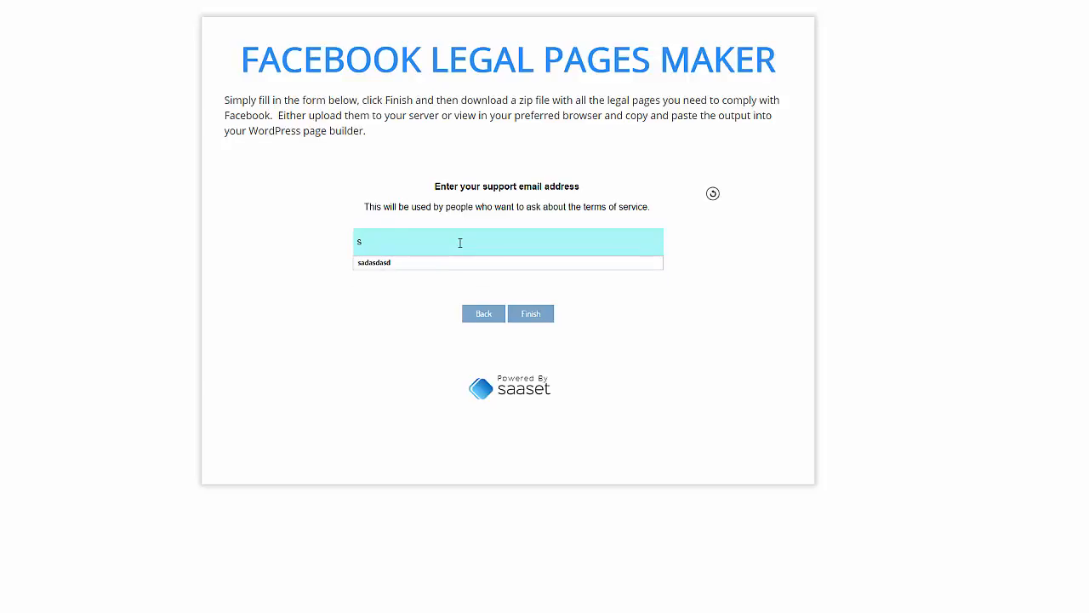
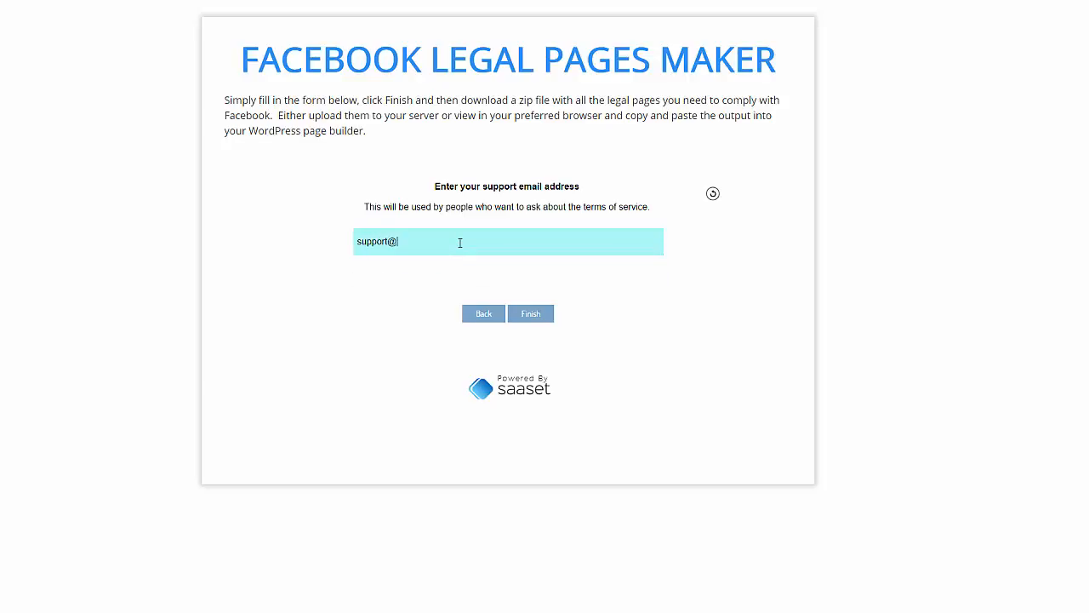
pyautogui.click(532, 314)
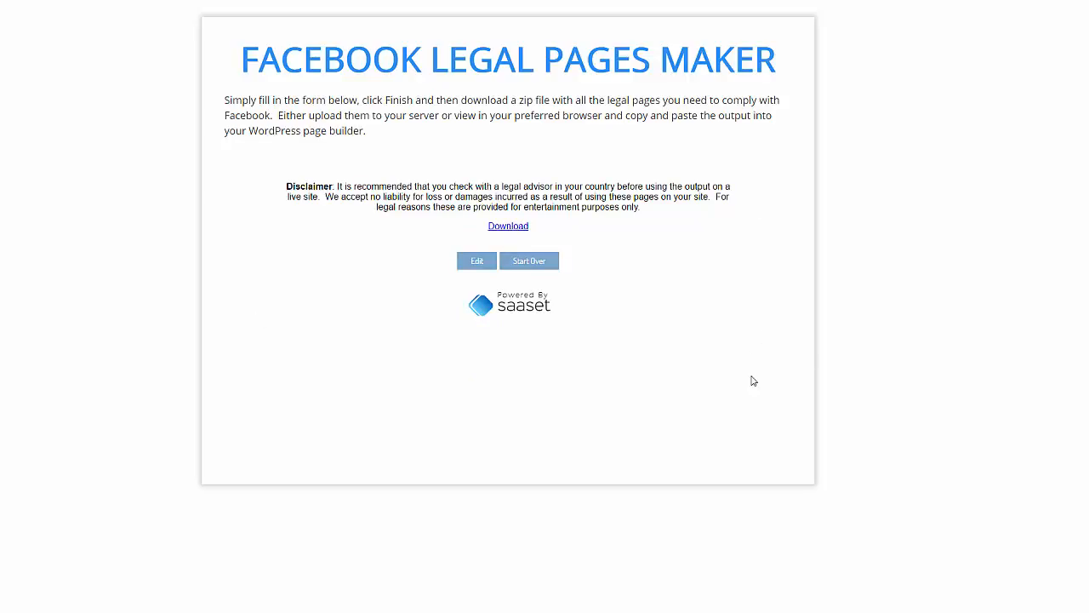
# Step: Start the legal pages form over, restart the wizard and reload the page
pyautogui.click(550, 266)
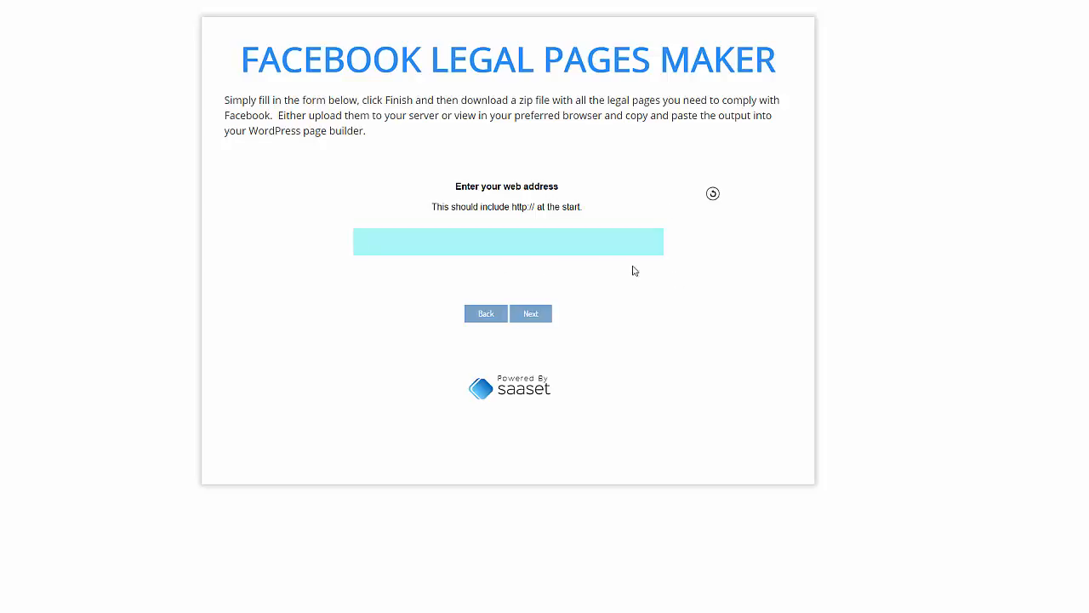
pyautogui.click(714, 194)
pyautogui.press('F5')
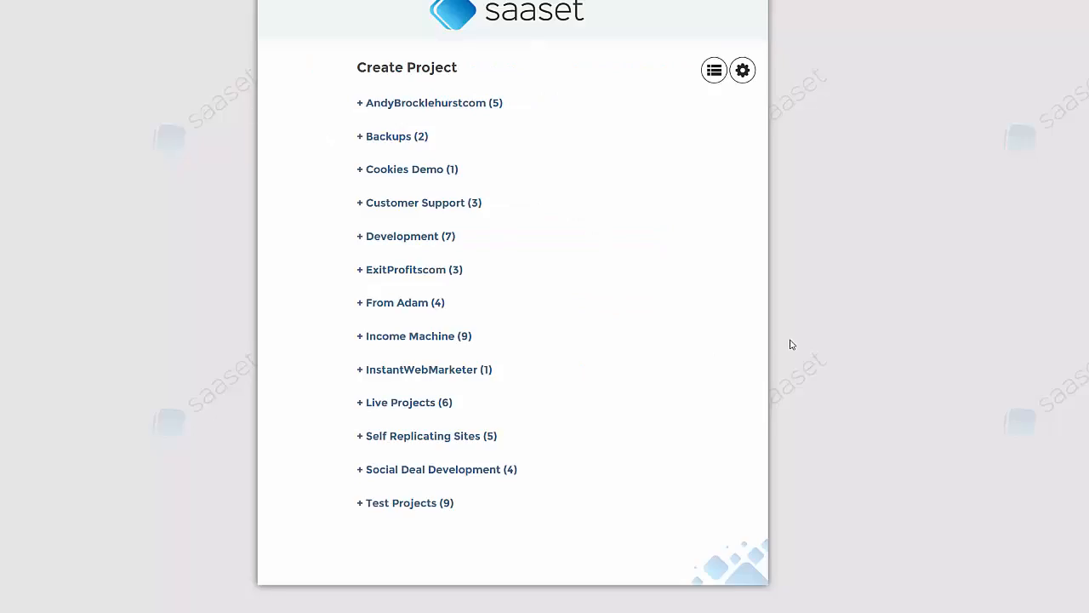
# Step: Open FB Legal Doc Creator from the first project group and show its tag list
pyautogui.click(365, 104)
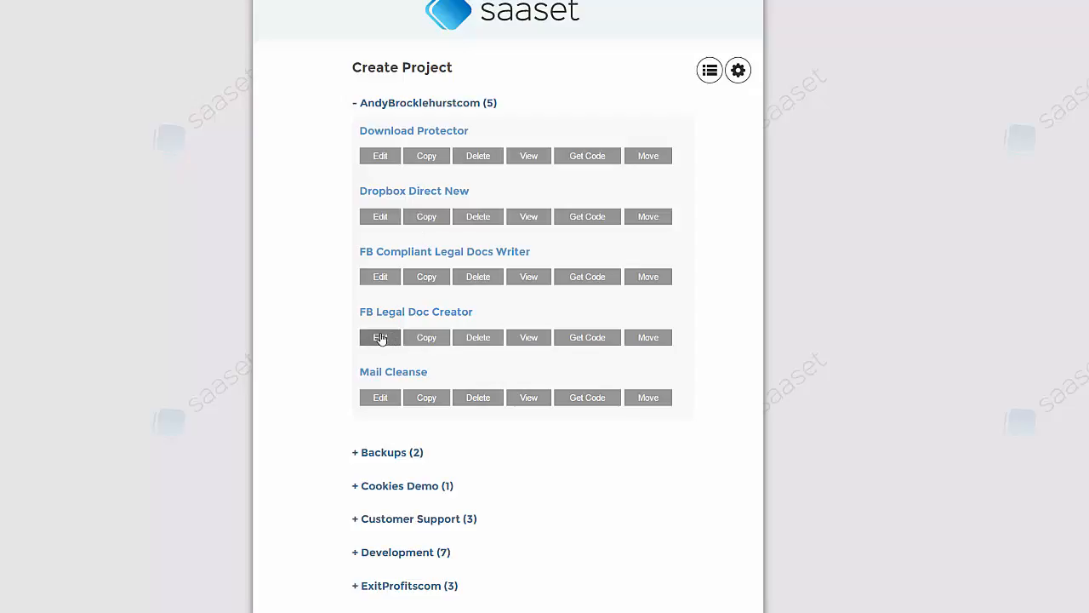
pyautogui.click(380, 338)
pyautogui.click(429, 253)
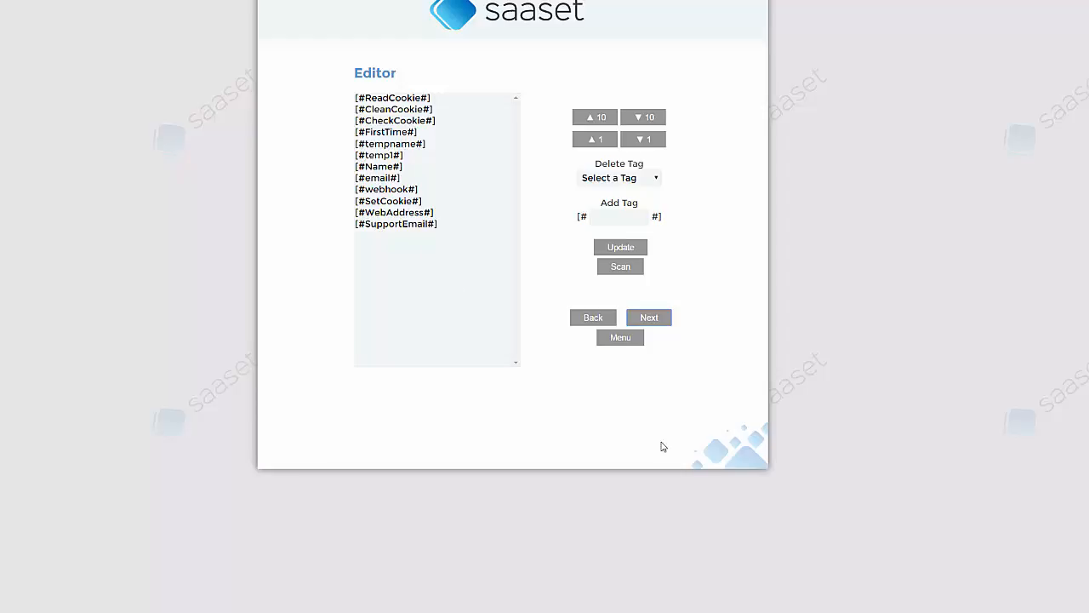
# Step: Review the WebAddress, SupportEmail, ReadCookie, CleanCookie, CheckCookie, FirstTime, tempname and temp1 tags
pyautogui.click(409, 215)
pyautogui.click(405, 221)
pyautogui.click(405, 214)
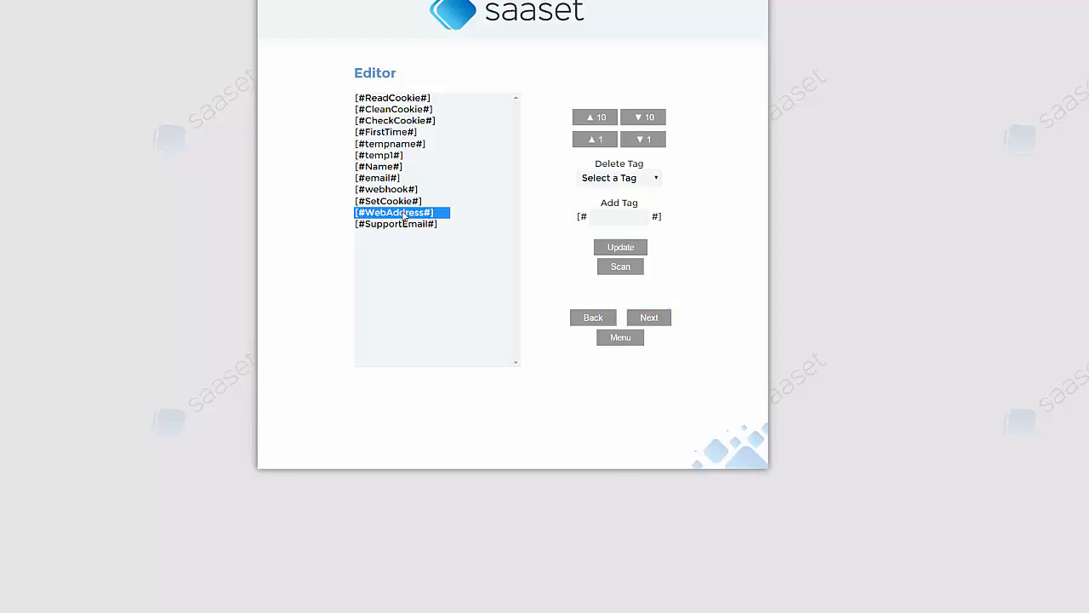
pyautogui.click(404, 225)
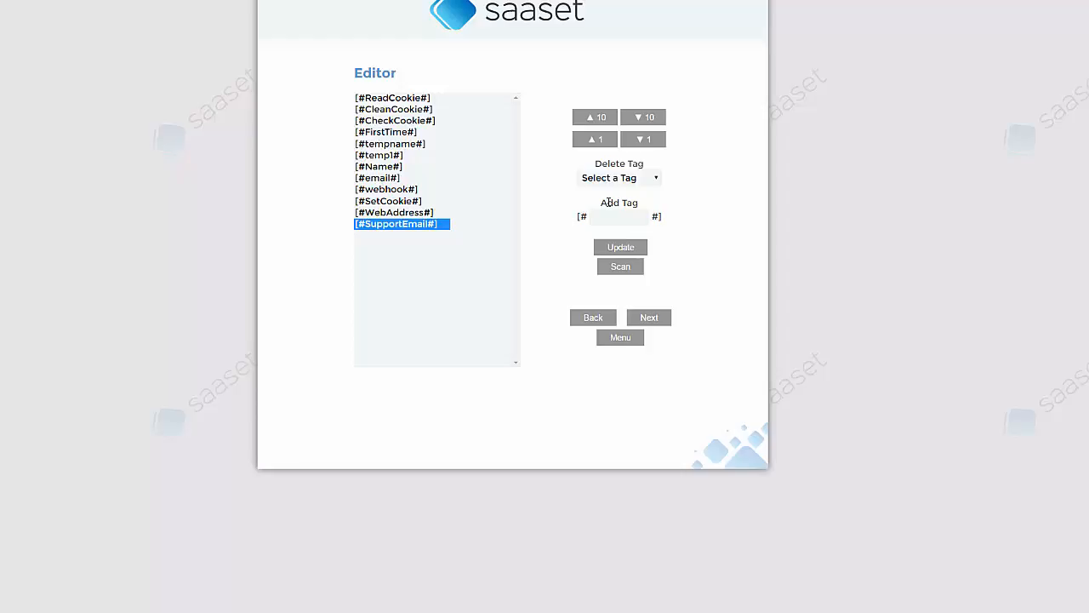
pyautogui.click(375, 99)
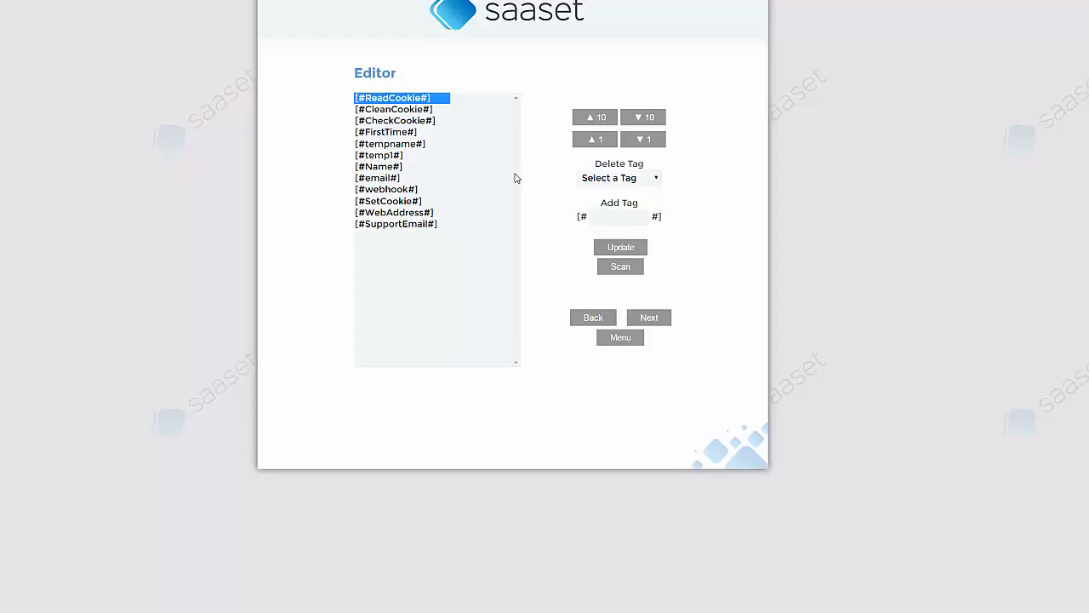
pyautogui.click(392, 111)
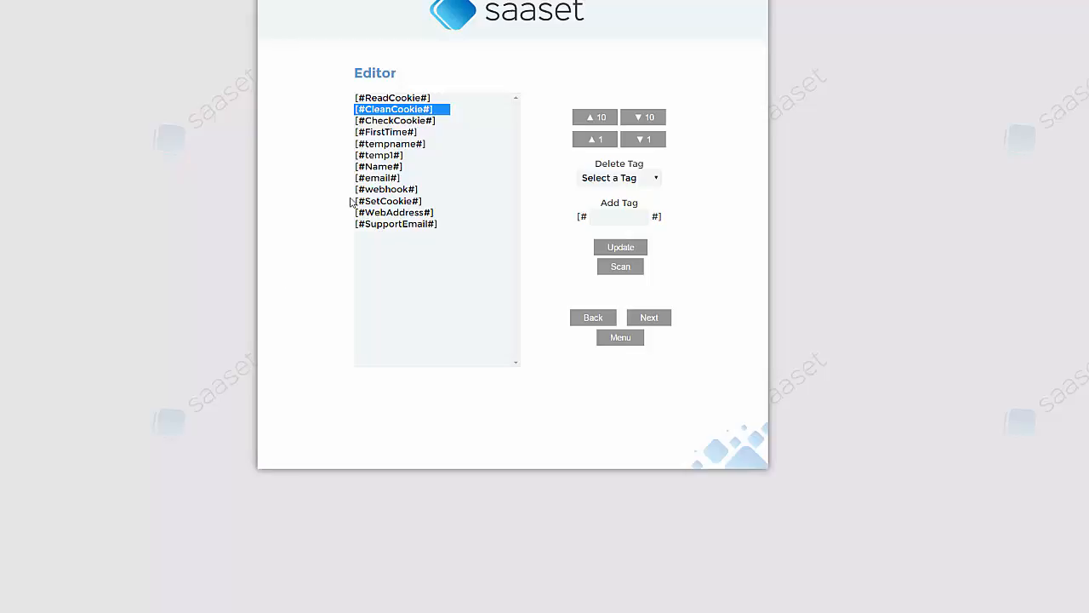
pyautogui.click(413, 124)
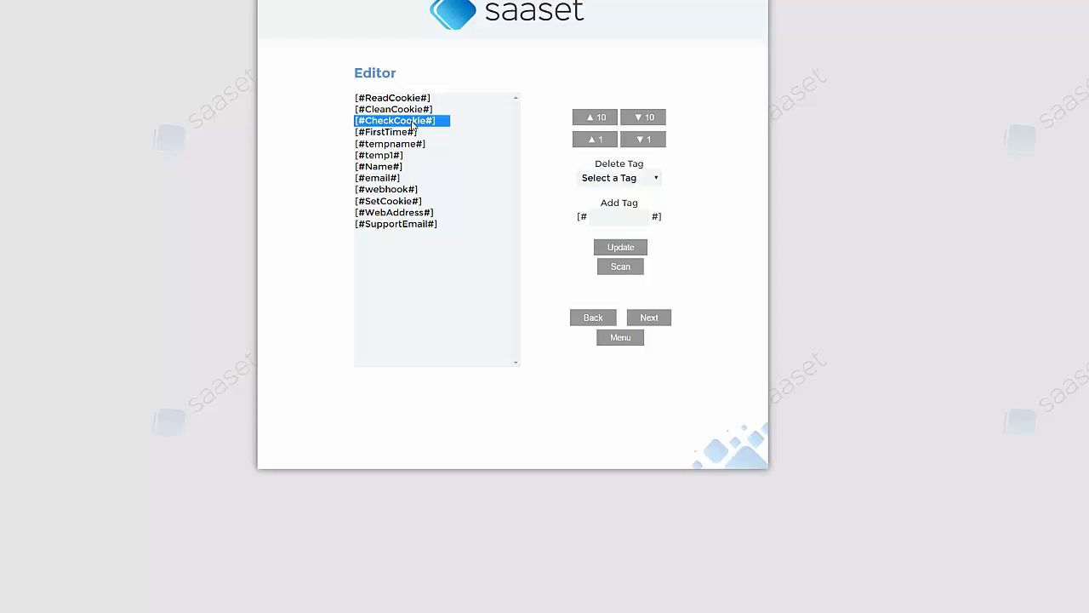
pyautogui.click(429, 213)
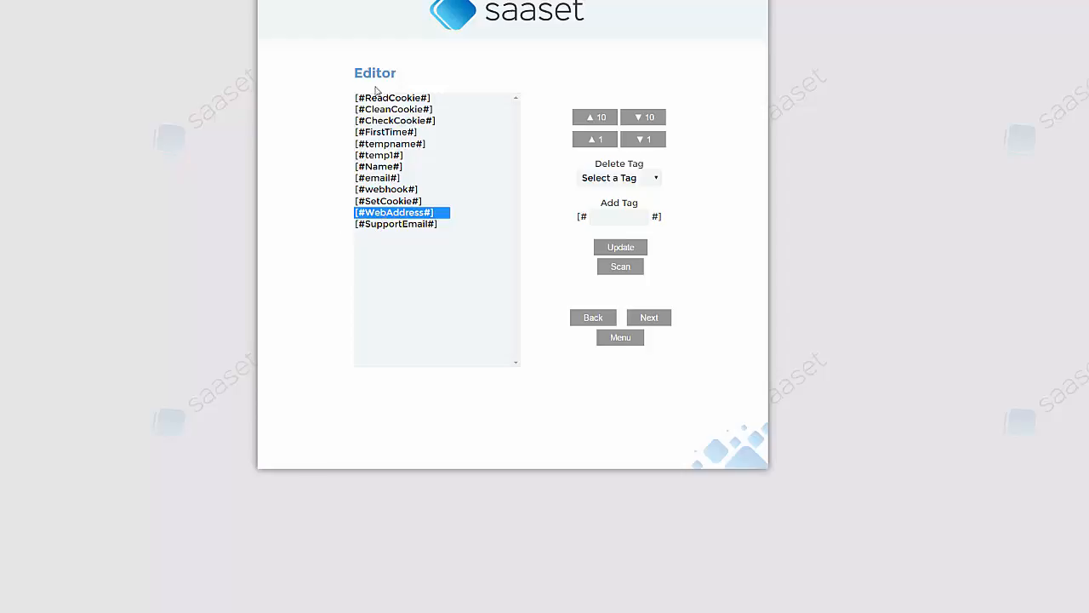
pyautogui.click(391, 134)
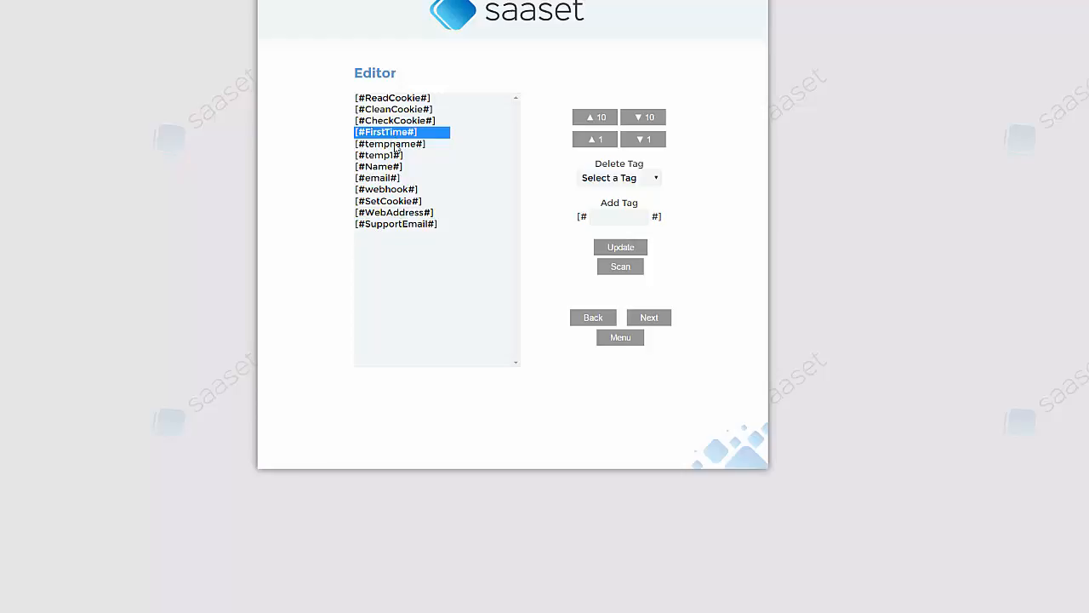
pyautogui.click(395, 146)
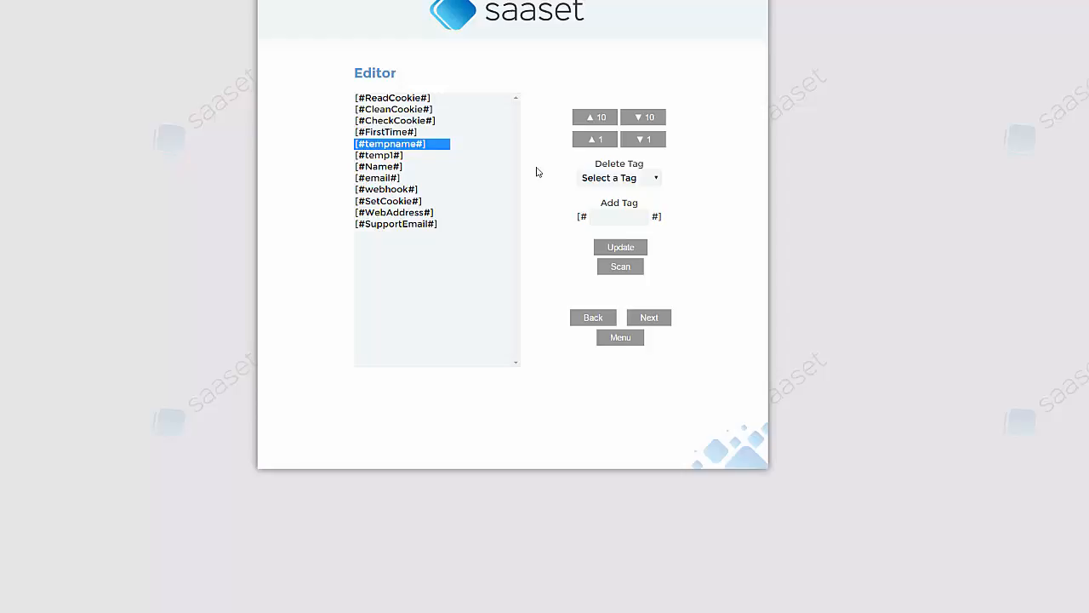
pyautogui.click(397, 156)
# Step: Review the Name, email, webhook, SetCookie and WebAddress tags, then open question 1
pyautogui.click(399, 168)
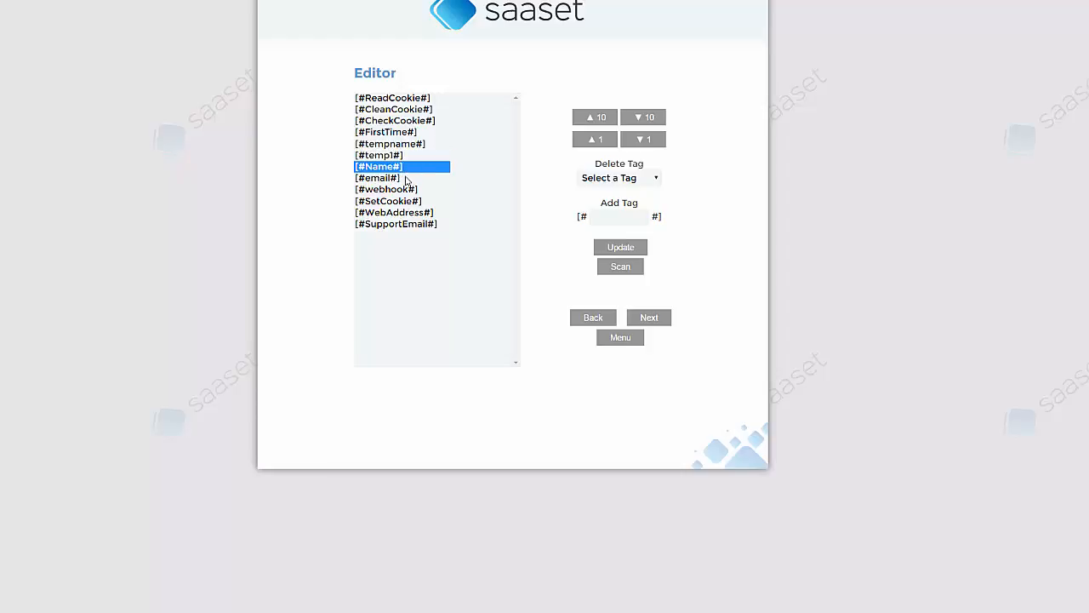
pyautogui.click(407, 180)
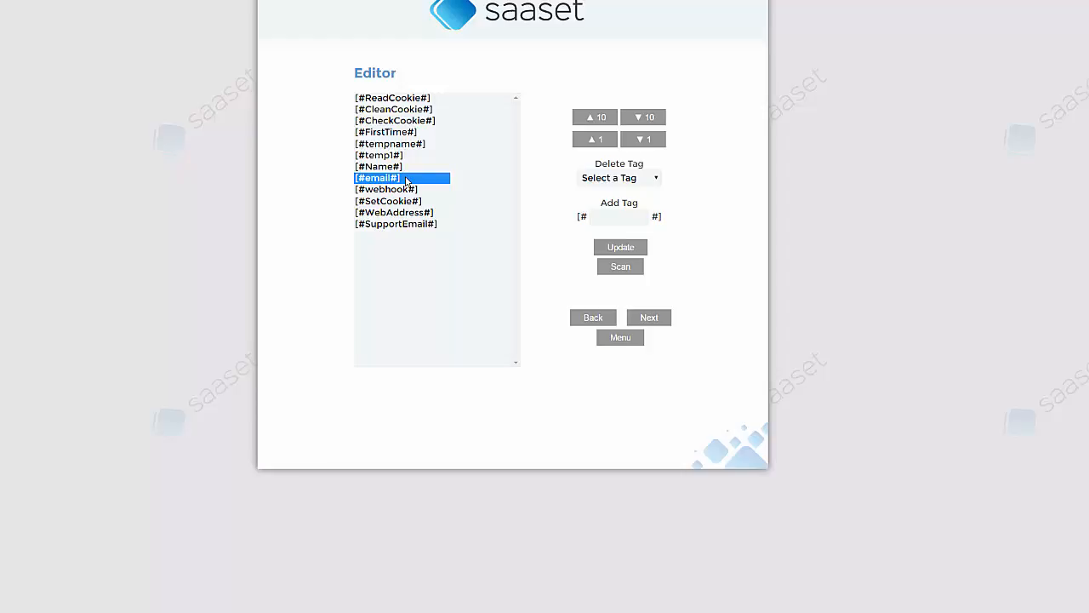
pyautogui.click(404, 191)
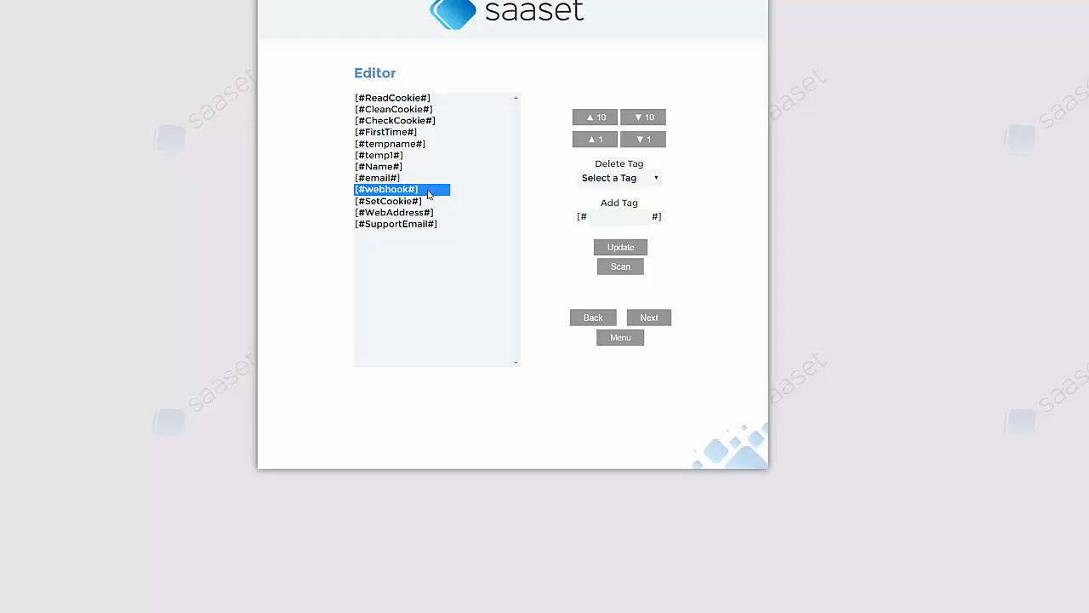
pyautogui.click(383, 179)
pyautogui.click(411, 190)
pyautogui.click(394, 201)
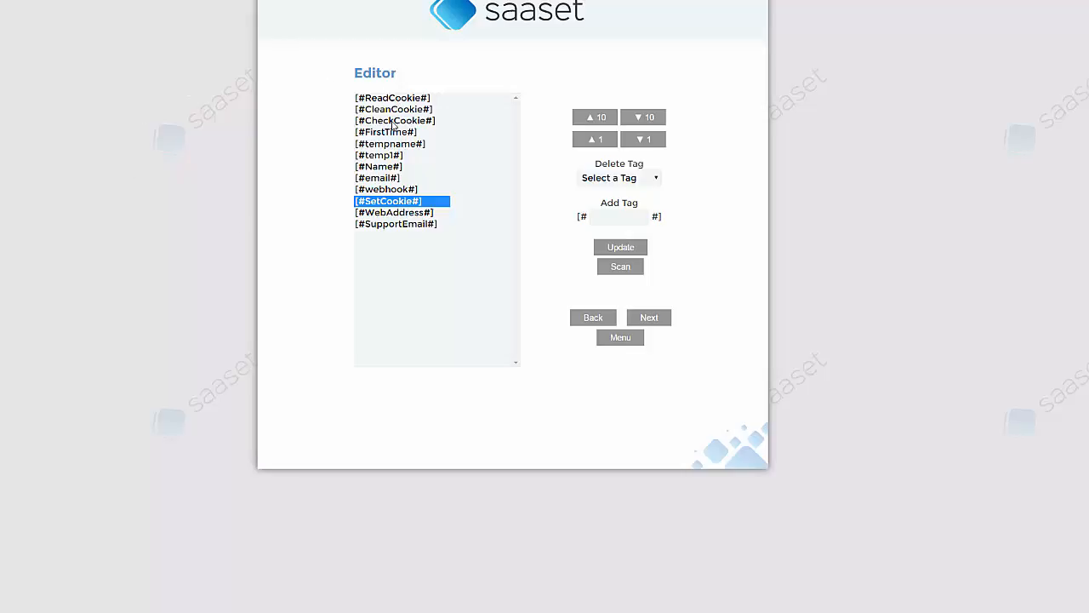
pyautogui.click(378, 213)
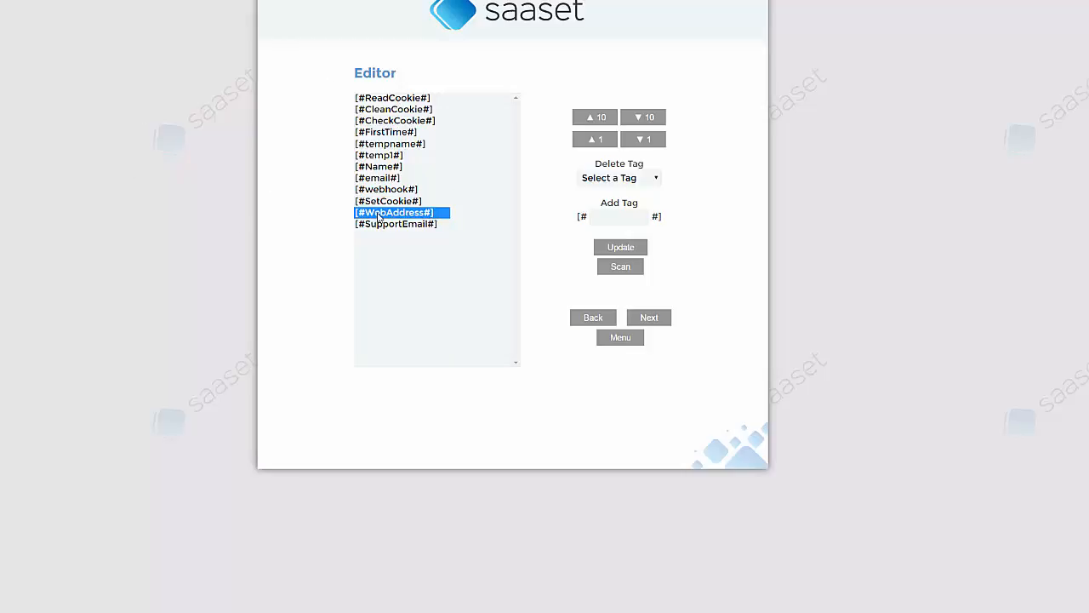
pyautogui.click(653, 318)
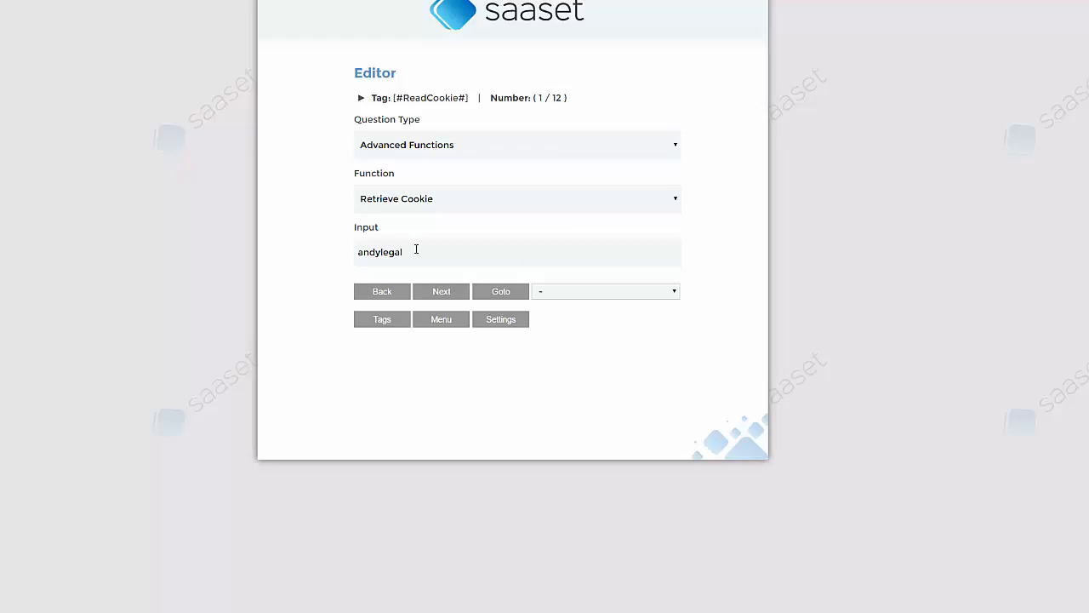
# Step: Inspect the ReadCookie question's cookie name input and move on to CleanCookie
pyautogui.click(416, 249)
pyautogui.click(429, 251)
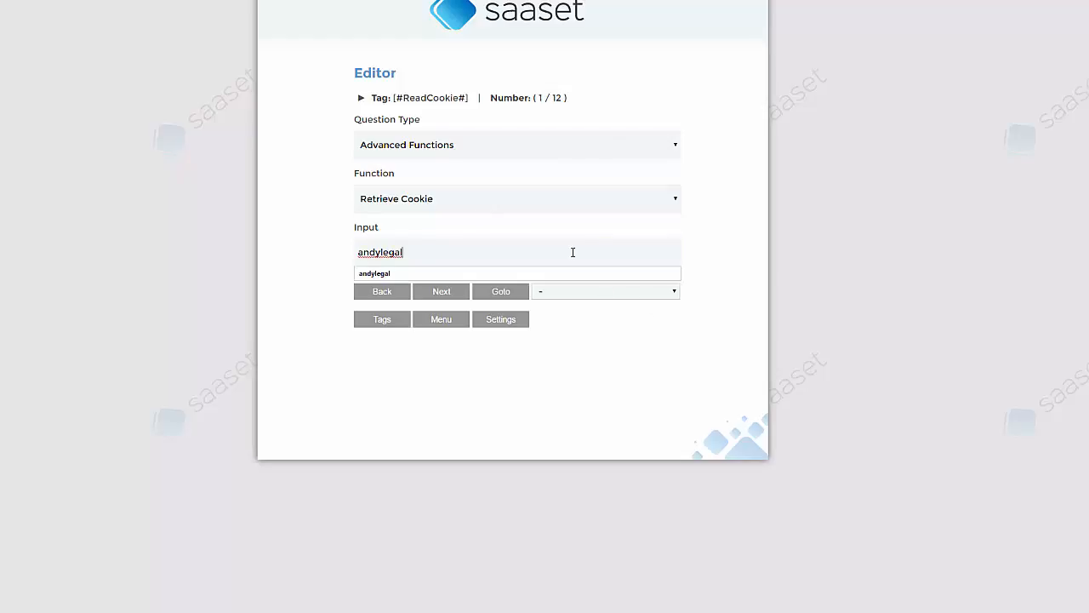
pyautogui.click(872, 236)
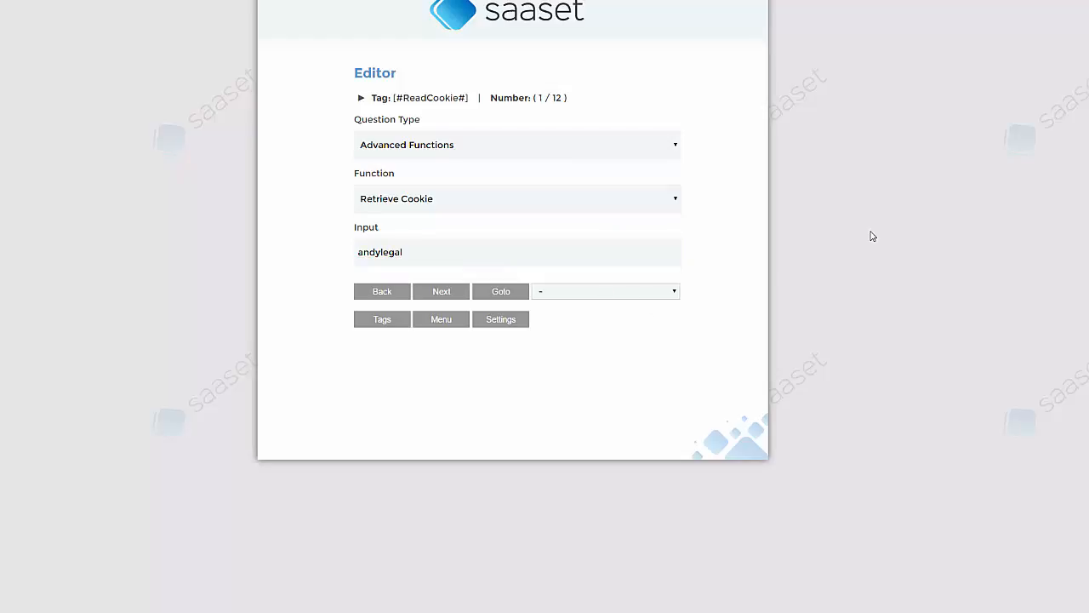
pyautogui.click(437, 294)
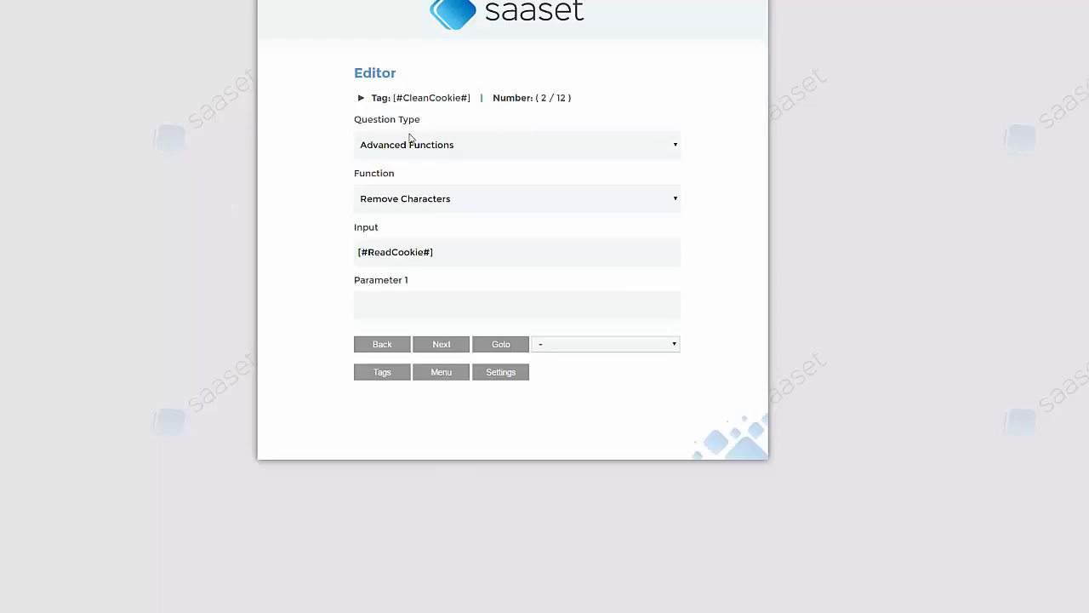
# Step: Review CleanCookie's Parameter 1 and CheckCookie's condition and jump targets, leaving them unchanged
pyautogui.click(399, 300)
pyautogui.click(458, 345)
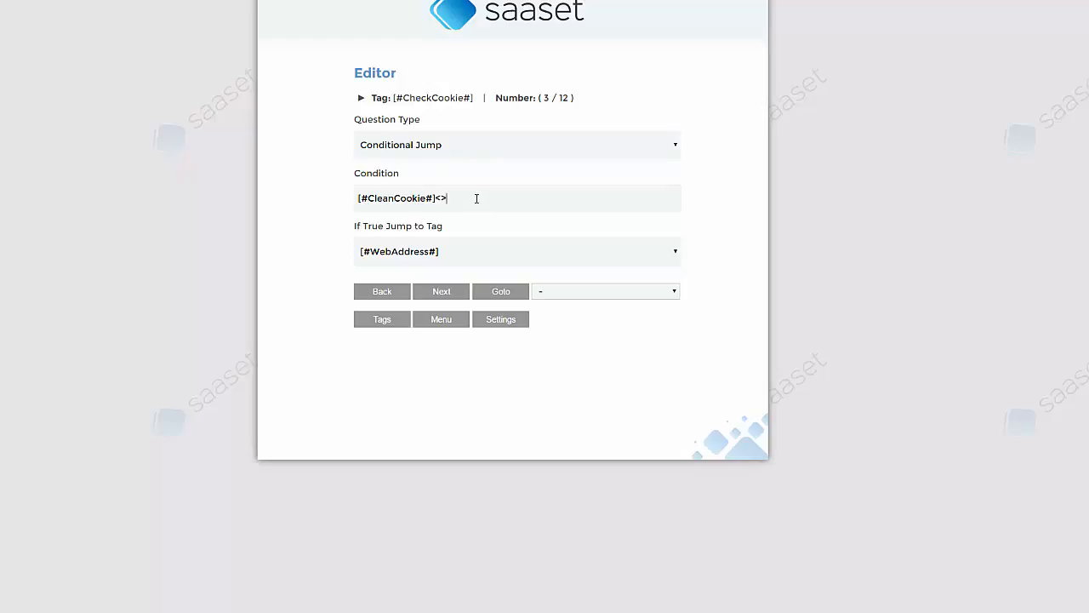
pyautogui.click(521, 198)
pyautogui.click(462, 251)
pyautogui.click(465, 254)
pyautogui.click(441, 291)
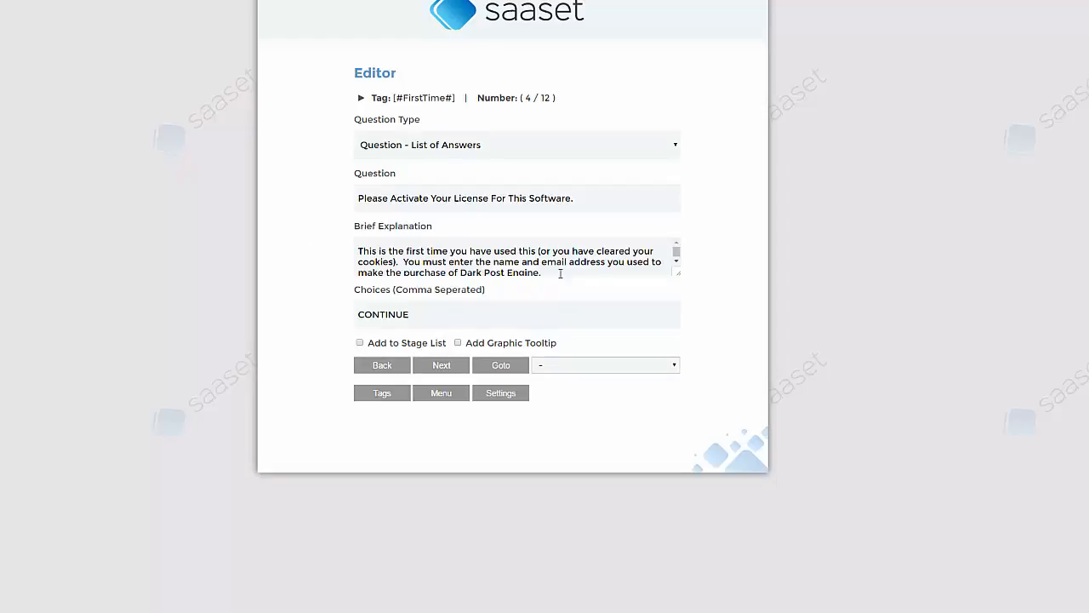
# Step: Check the FirstTime activation choices and move past the Your Name question
pyautogui.scroll(-1, 559, 255)
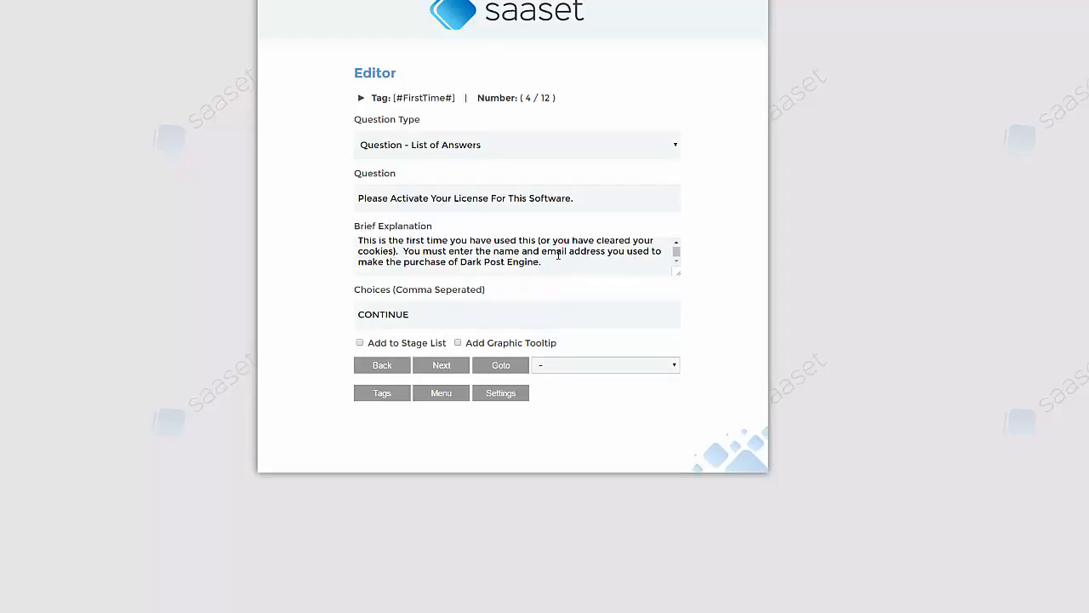
pyautogui.click(420, 317)
pyautogui.click(460, 369)
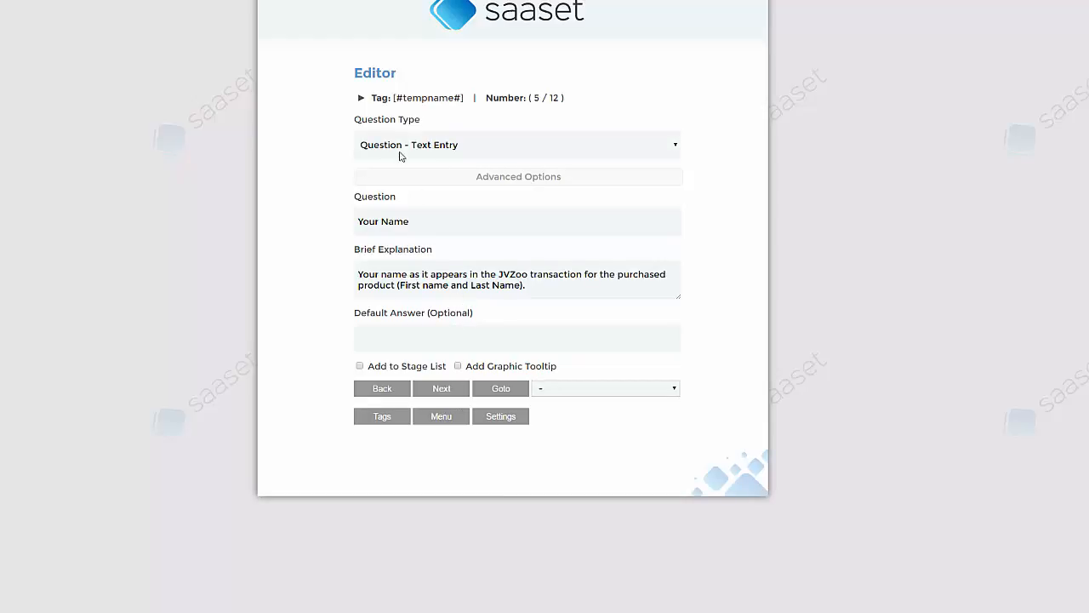
pyautogui.click(441, 390)
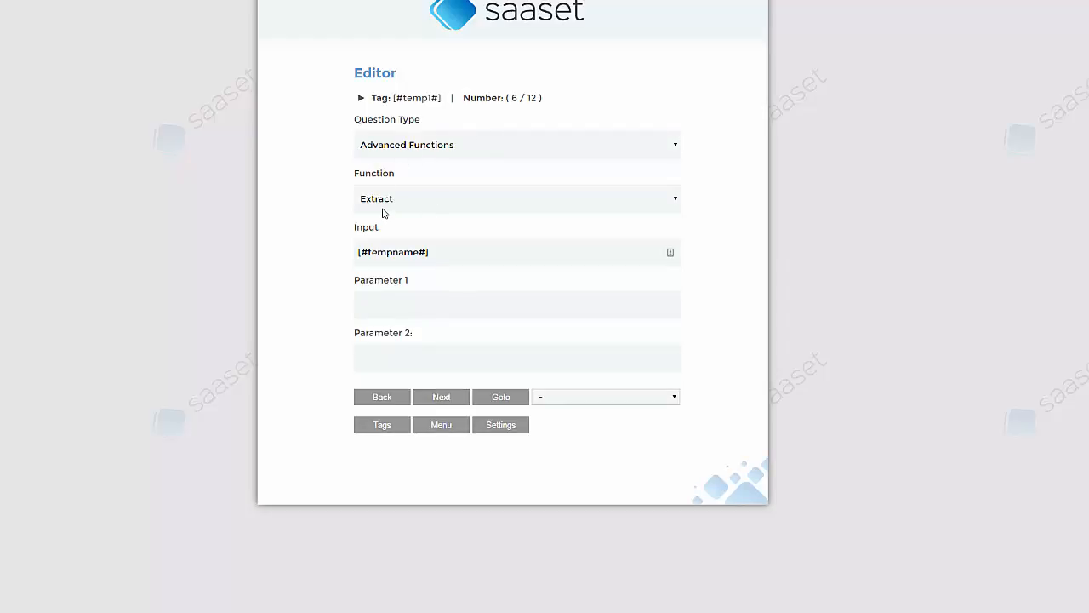
# Step: Inspect the temp1 Extract step's Parameter 1 and Parameter 2 fields, then continue to Name
pyautogui.click(435, 297)
pyautogui.click(413, 357)
pyautogui.moveTo(361, 358); pyautogui.dragTo(340, 361)
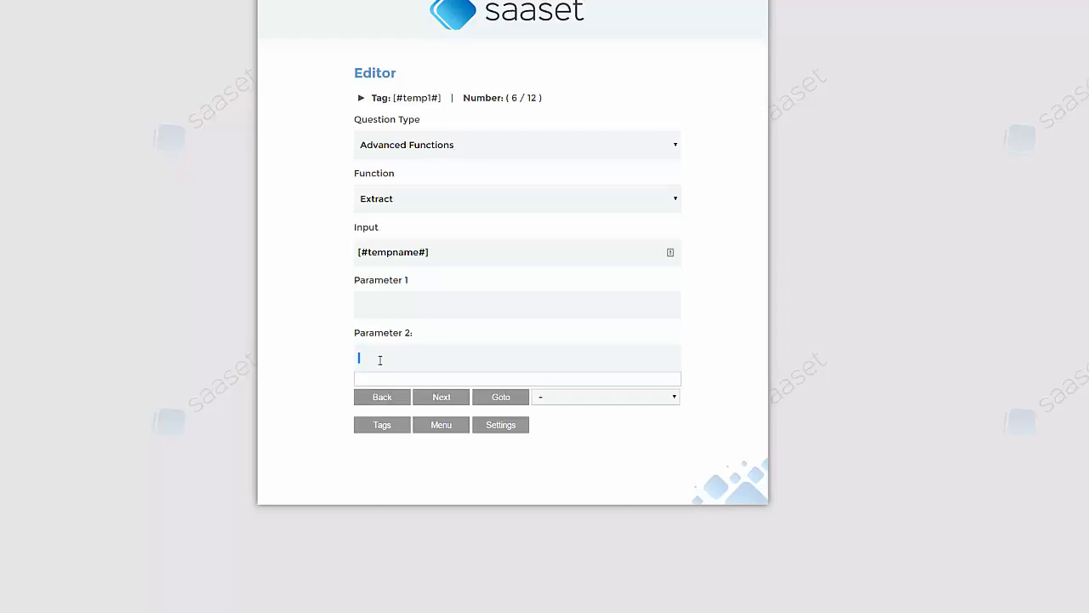
pyautogui.click(733, 325)
pyautogui.click(424, 364)
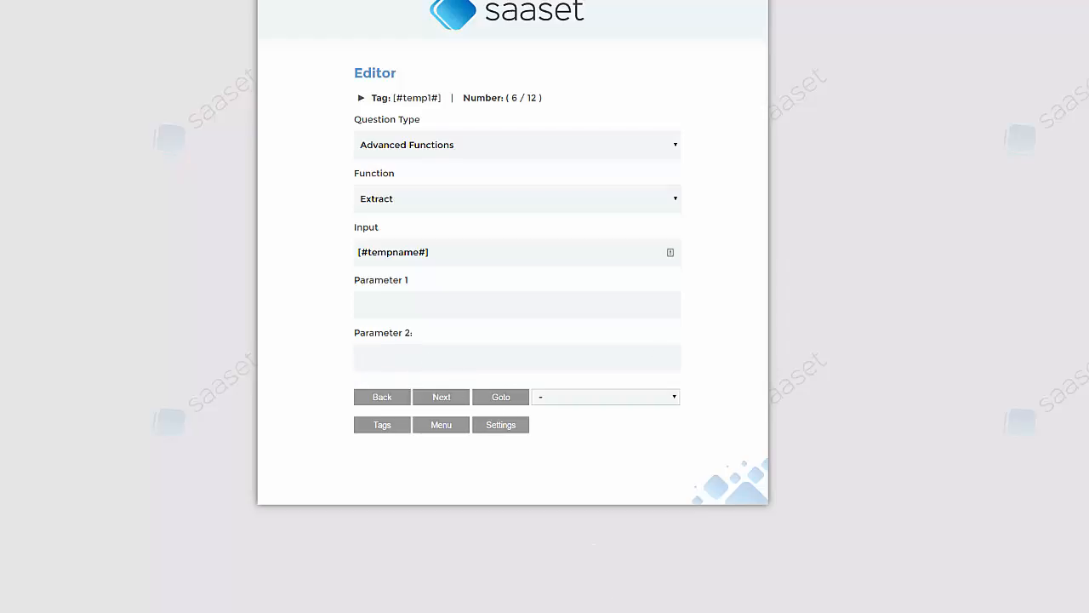
pyautogui.click(457, 401)
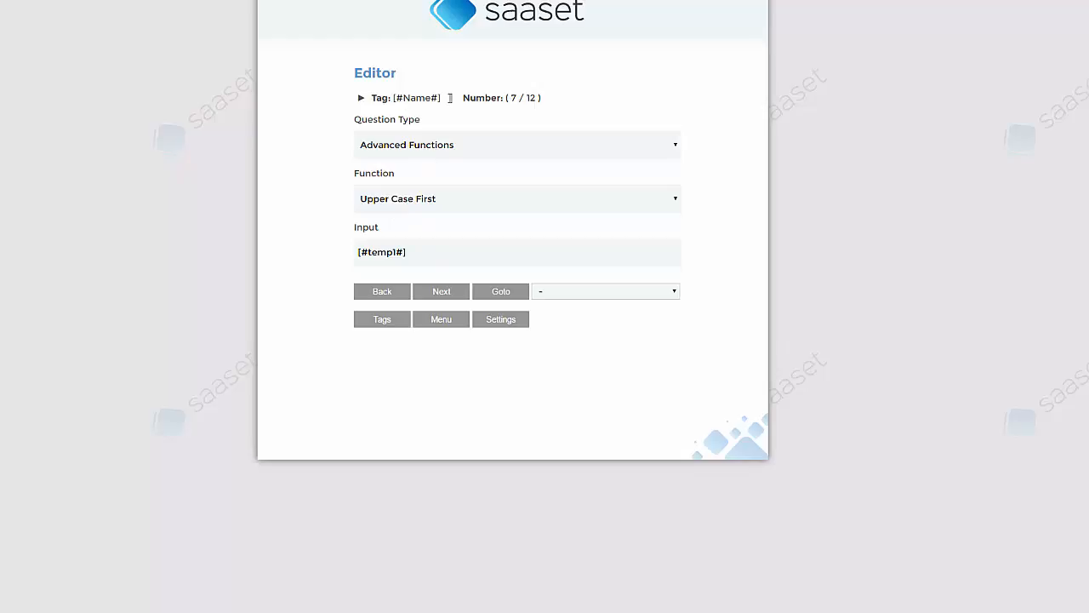
# Step: Step past the Name and email questions and select the webhook's Zapier hook URL
pyautogui.click(458, 295)
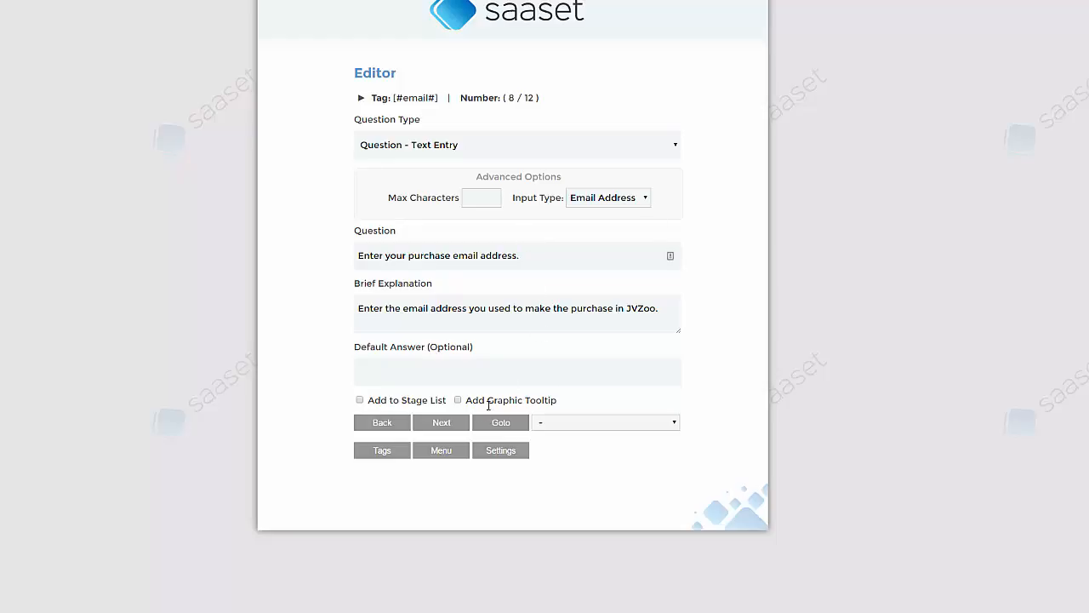
pyautogui.click(464, 420)
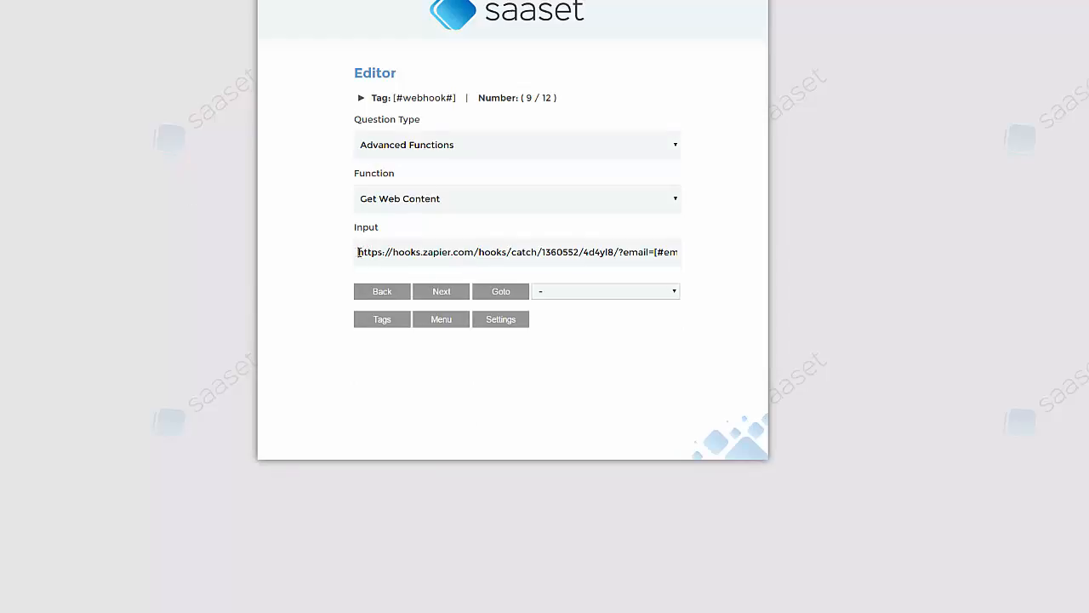
pyautogui.moveTo(357, 252); pyautogui.dragTo(618, 253)
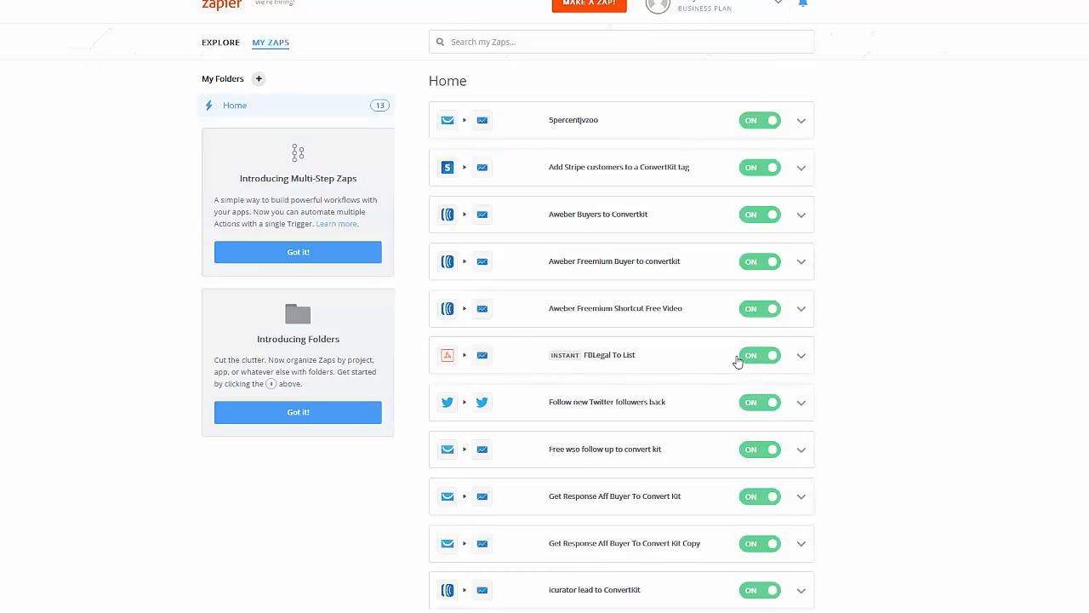
pyautogui.click(609, 358)
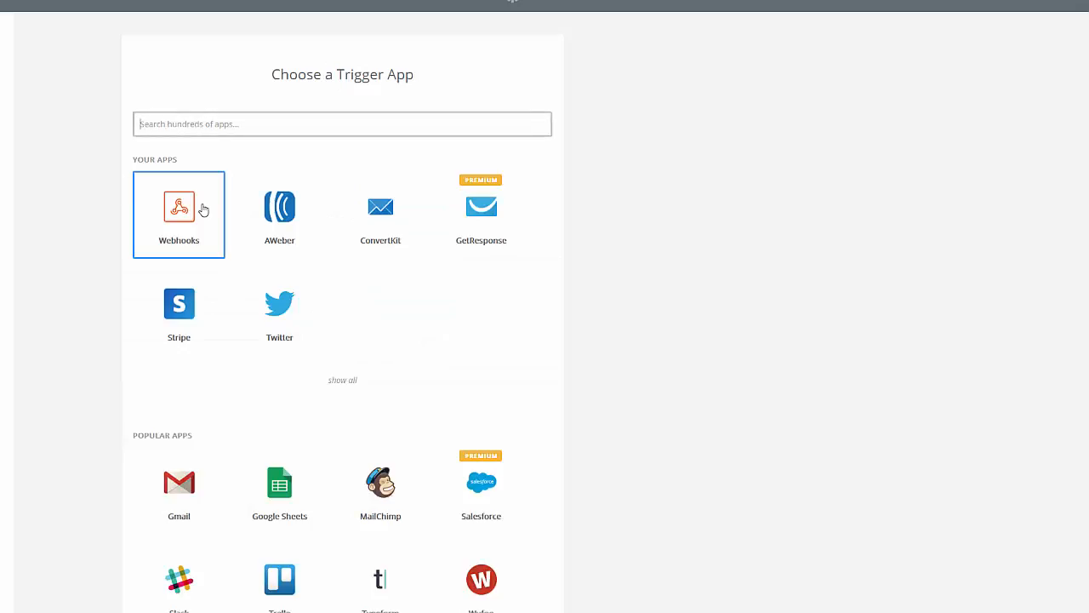
pyautogui.click(169, 244)
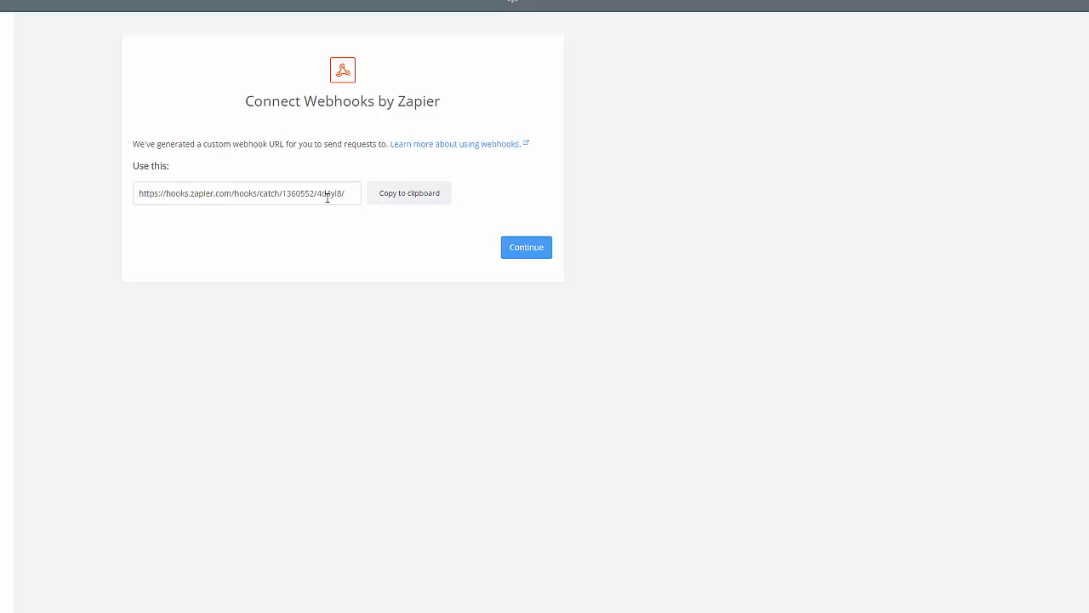
pyautogui.moveTo(360, 195); pyautogui.dragTo(18, 202)
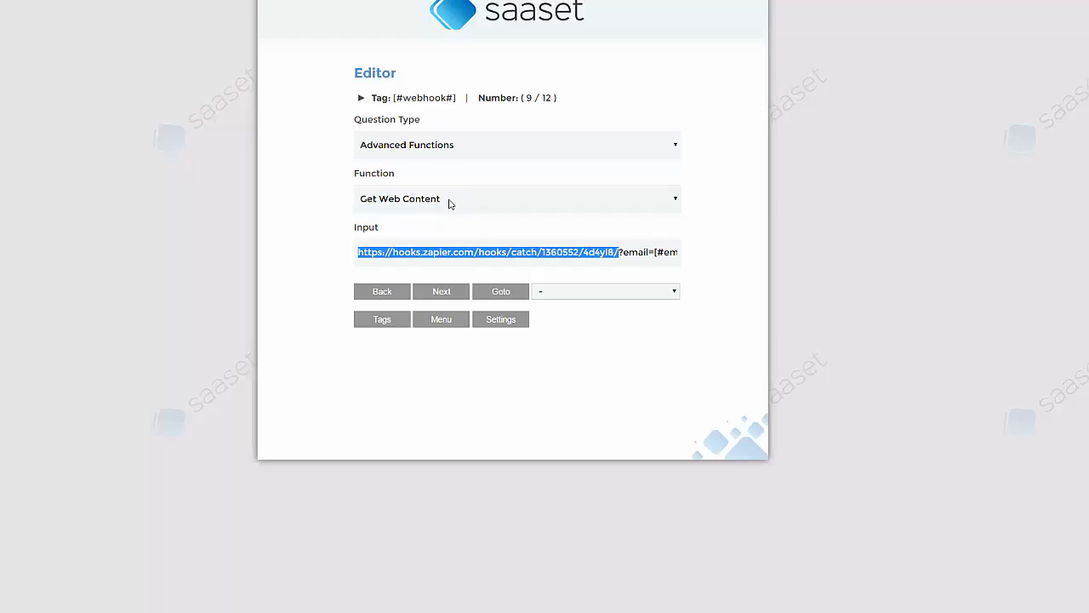
# Step: Inspect the webhook URL's email parameter and its ending, then continue to SetCookie
pyautogui.click(620, 251)
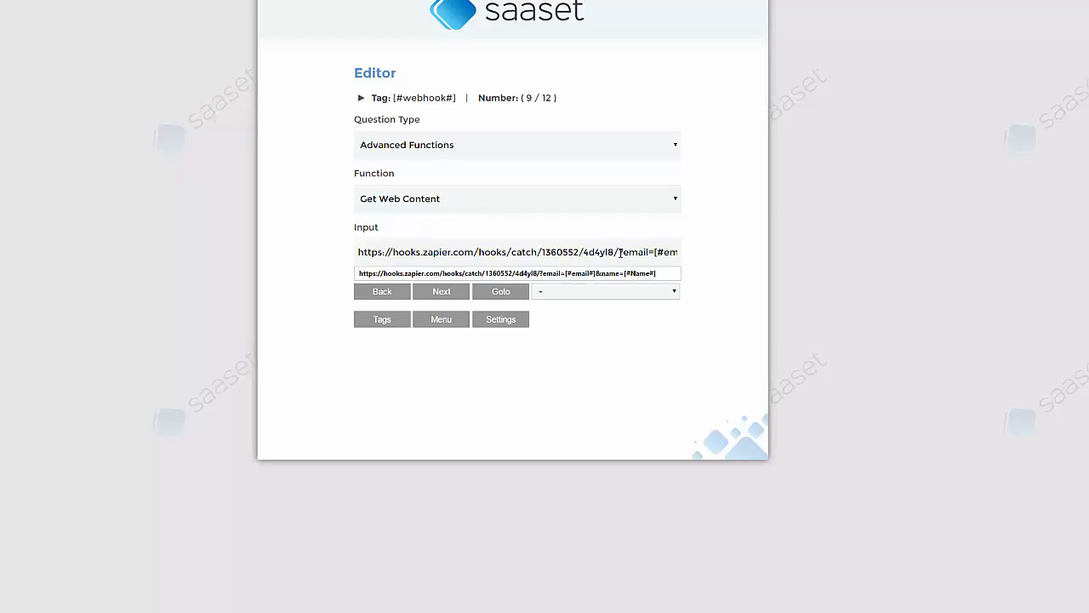
pyautogui.moveTo(619, 252); pyautogui.dragTo(657, 251)
pyautogui.click(911, 253)
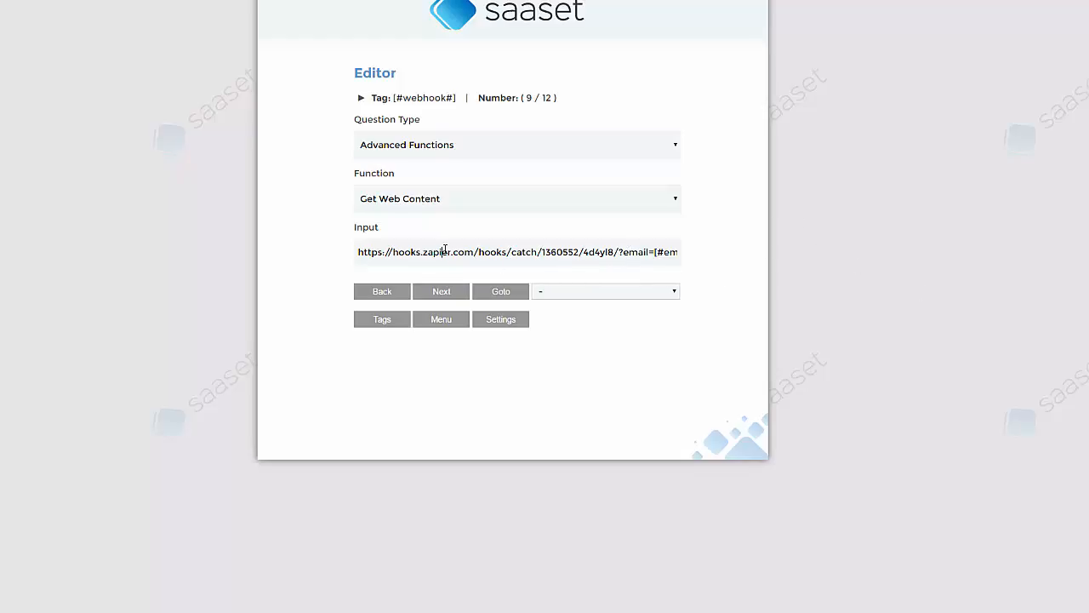
pyautogui.press('End')
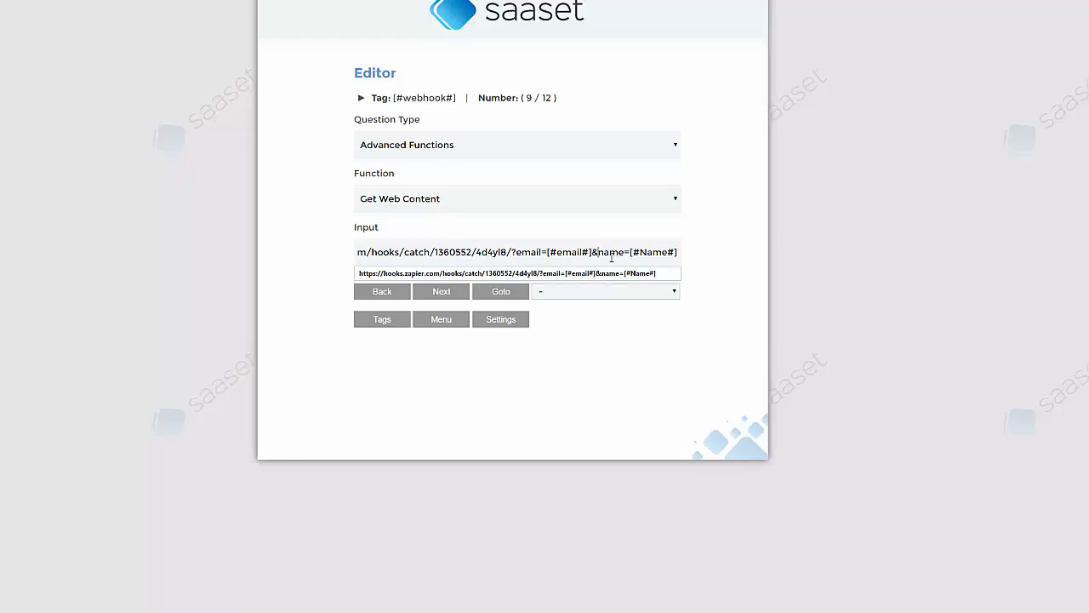
pyautogui.click(944, 226)
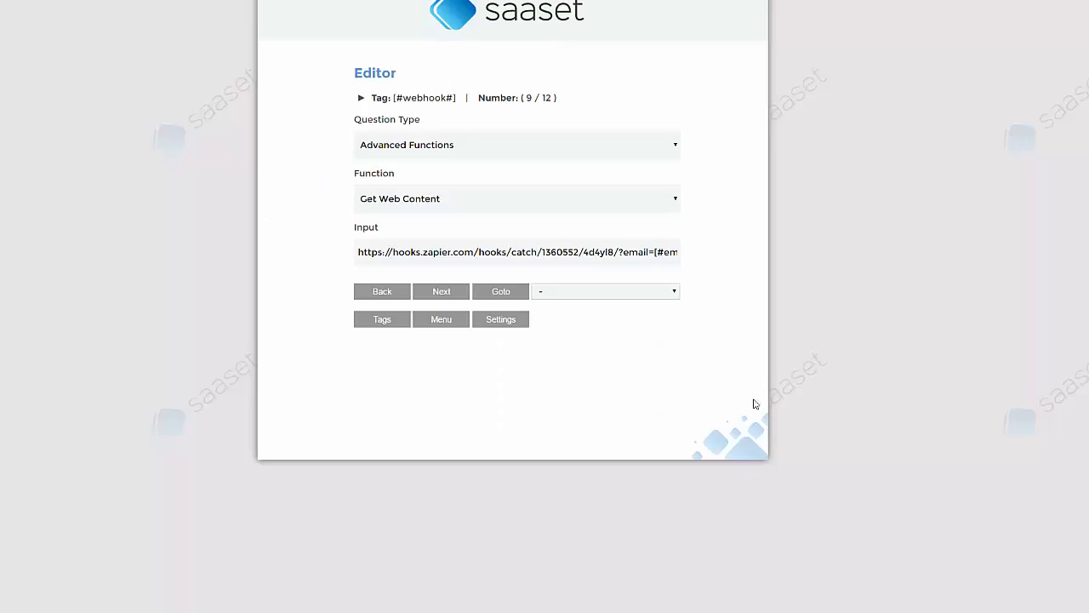
pyautogui.click(426, 299)
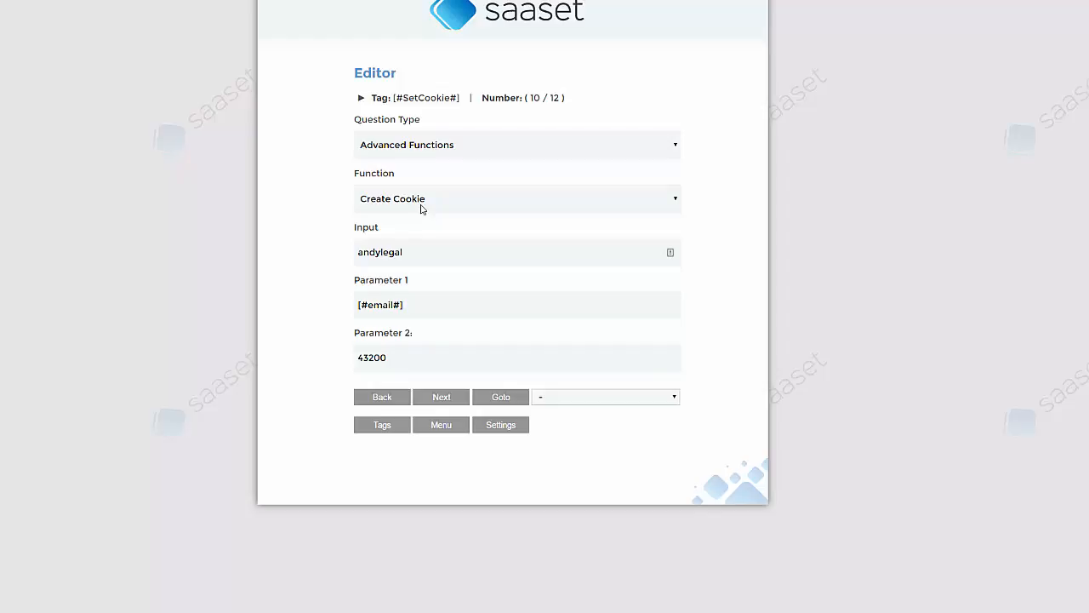
pyautogui.click(410, 252)
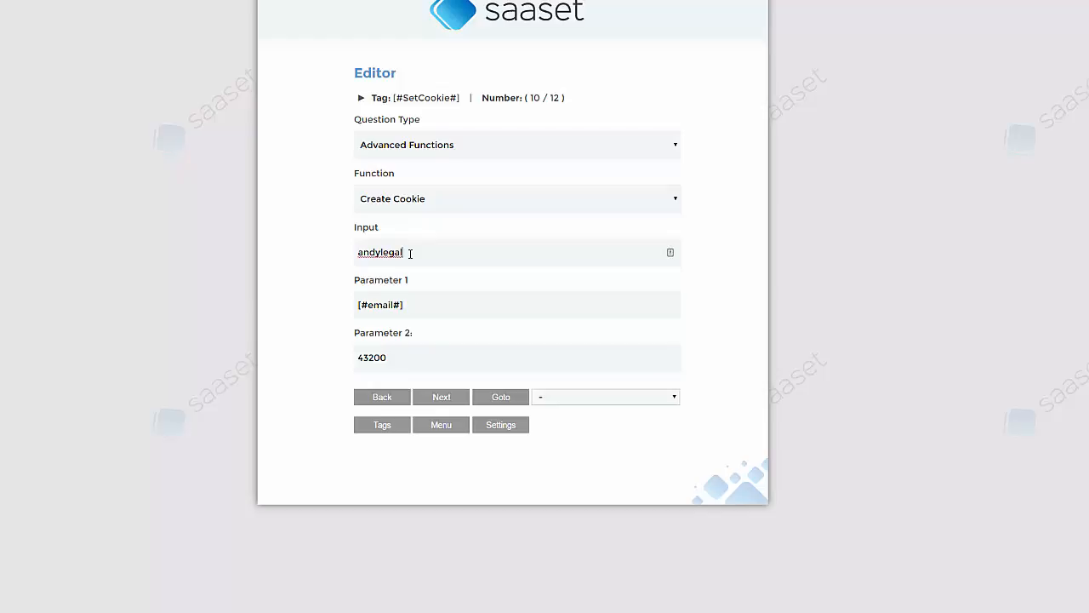
pyautogui.click(421, 311)
pyautogui.moveTo(431, 307); pyautogui.dragTo(294, 306)
pyautogui.click(483, 305)
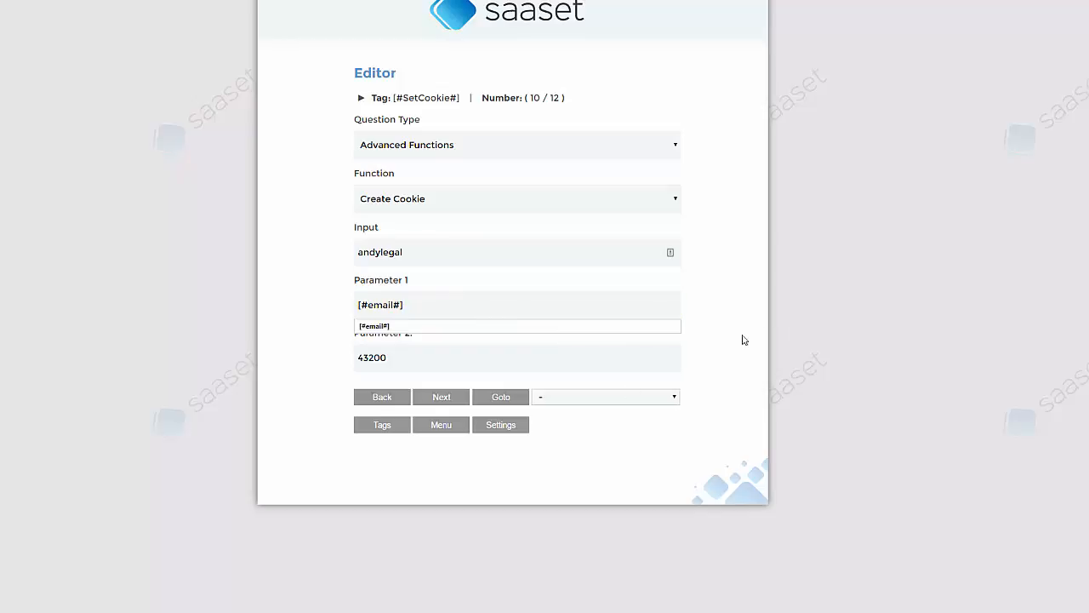
pyautogui.click(862, 382)
pyautogui.click(474, 357)
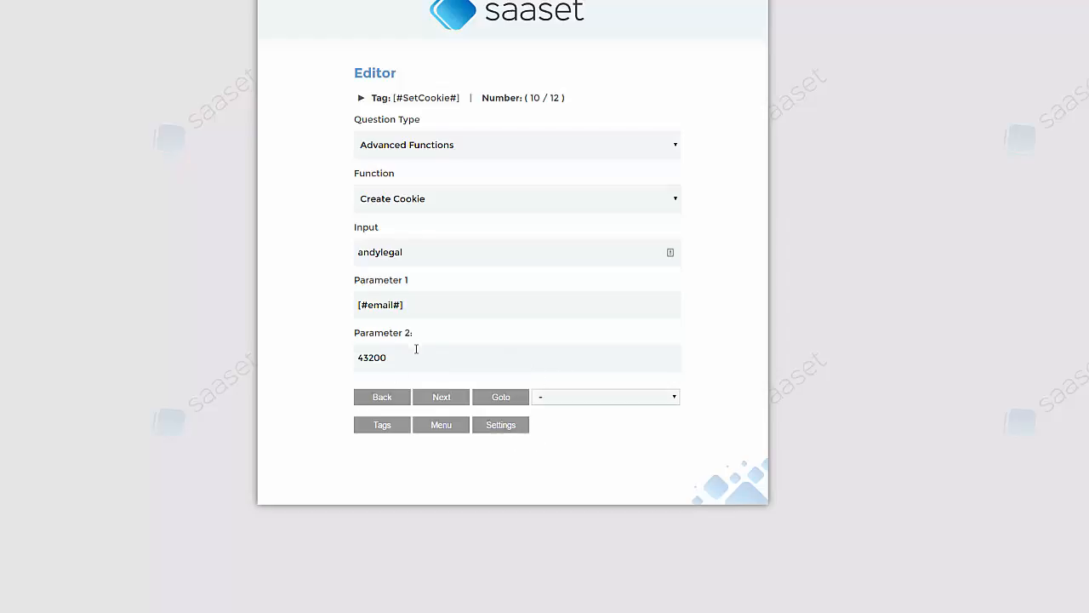
pyautogui.click(435, 359)
# Step: Return to the project list and edit clearcookie under the Cookies Demo folder
pyautogui.click(456, 400)
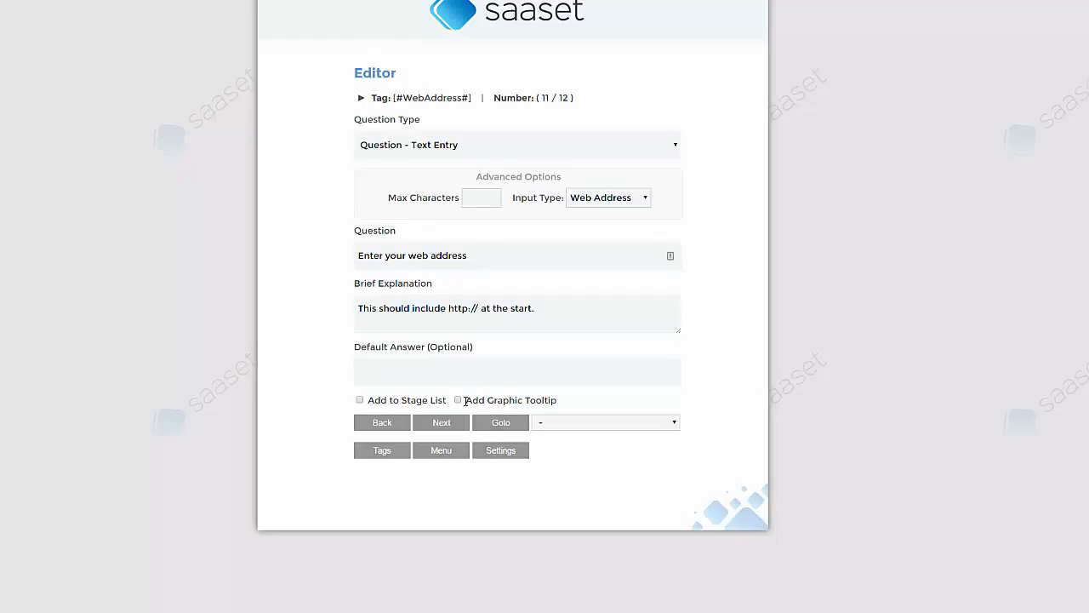
pyautogui.click(454, 460)
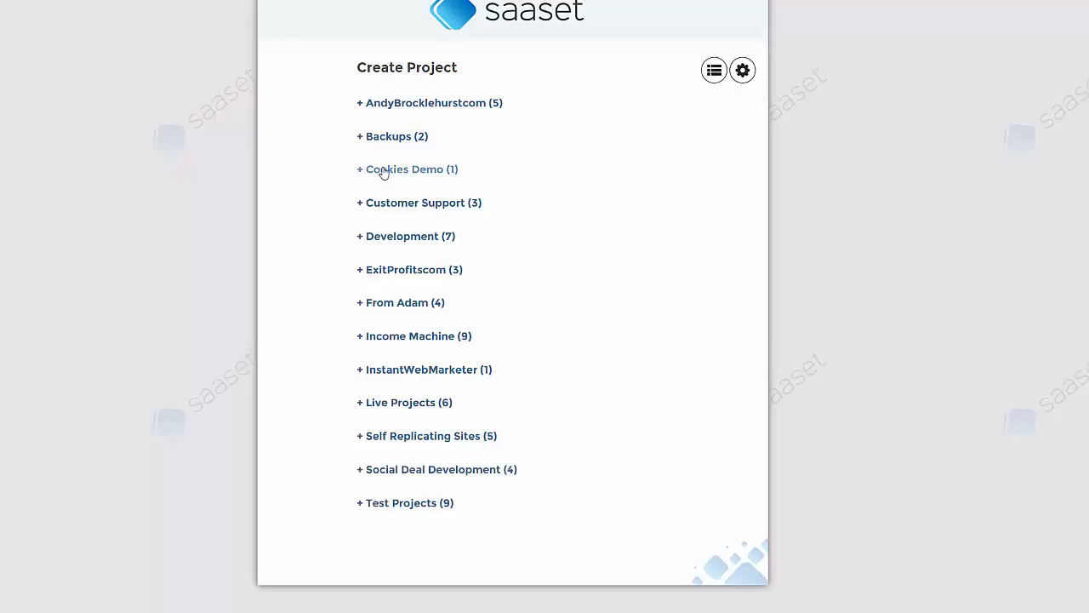
pyautogui.click(383, 170)
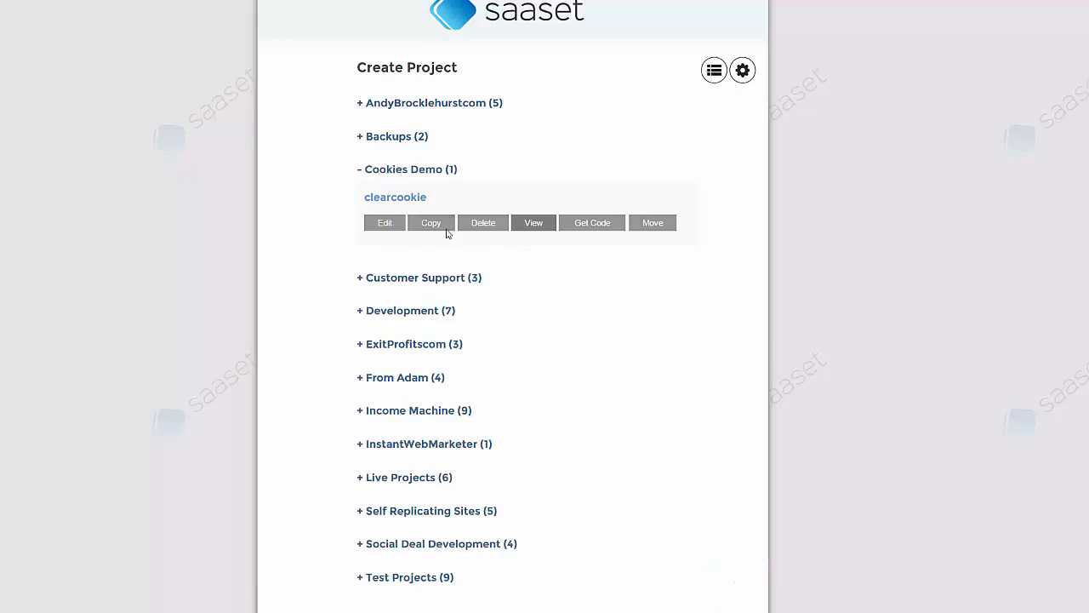
pyautogui.click(385, 223)
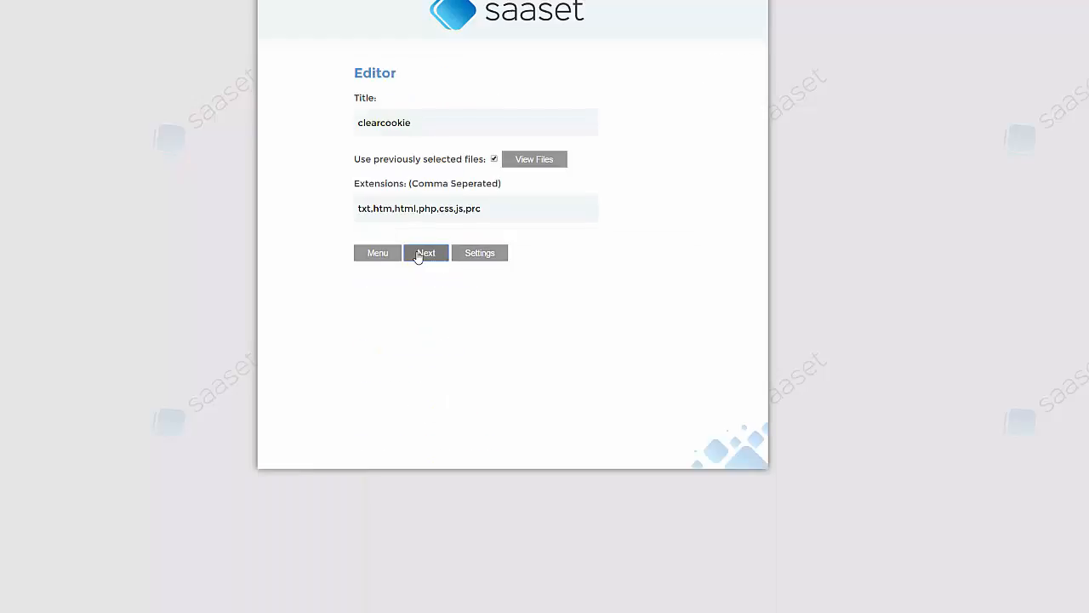
# Step: Preview FB Legal Doc Creator under AndyBrocklehurstcom, focus its web address field, start over, then go back
pyautogui.click(377, 259)
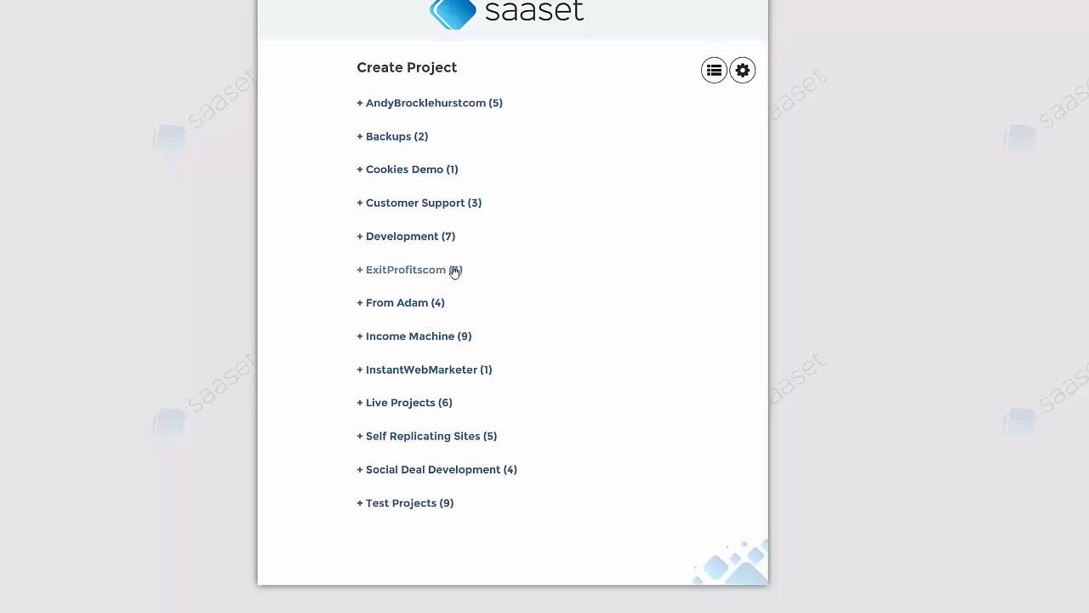
pyautogui.click(397, 103)
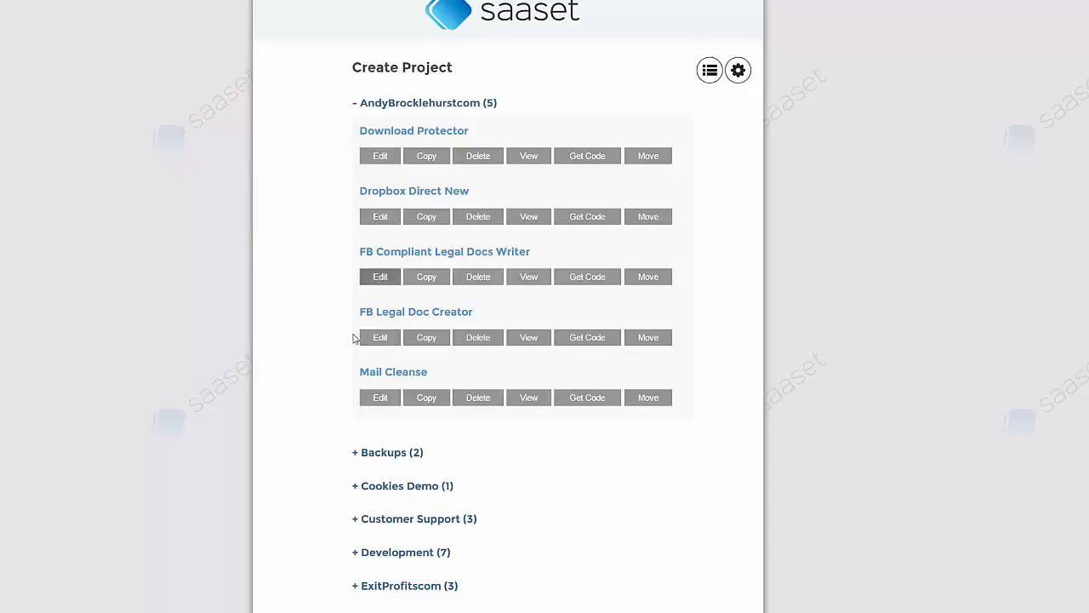
pyautogui.click(528, 336)
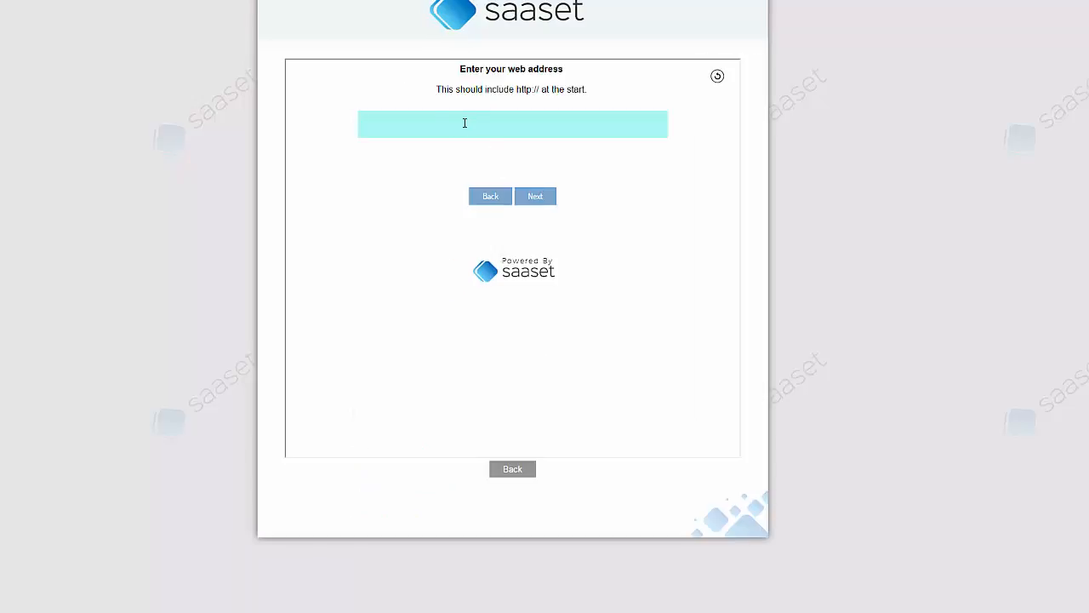
pyautogui.click(452, 121)
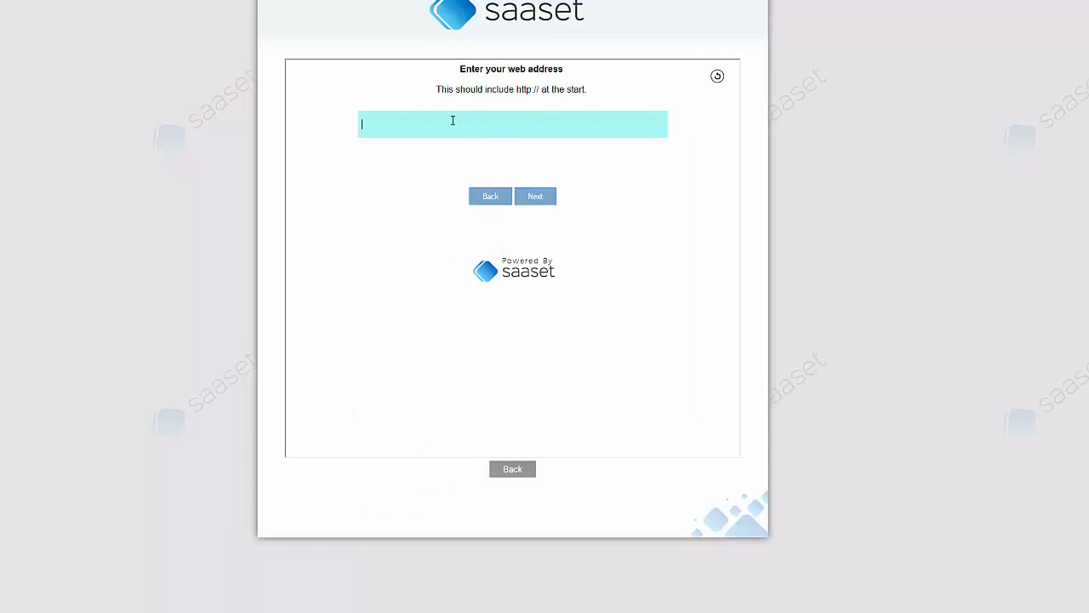
pyautogui.click(717, 78)
pyautogui.click(514, 469)
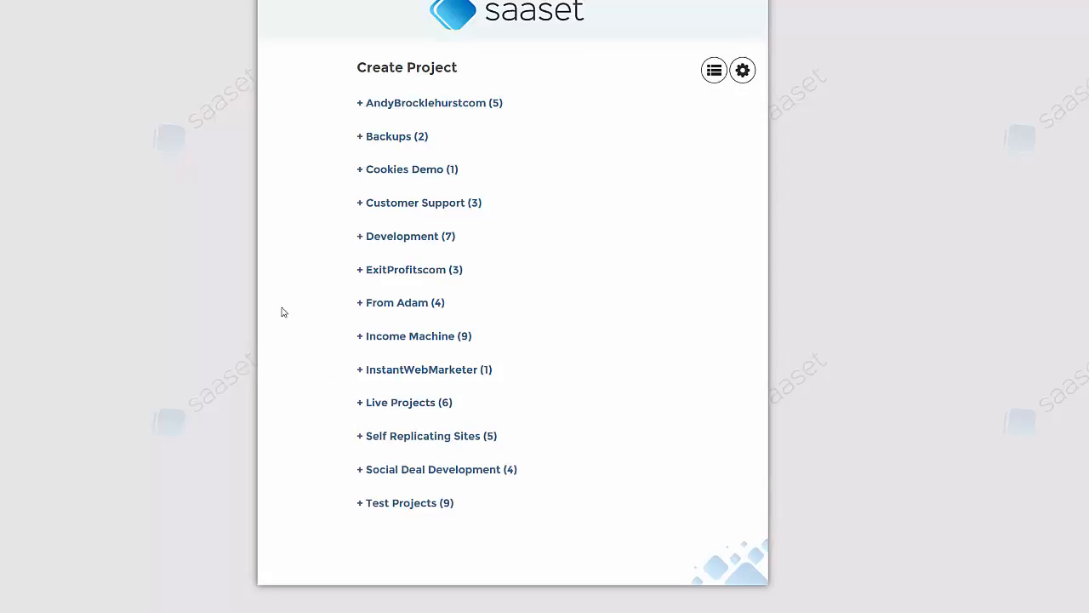
# Step: Open clearcookie from Cookies Demo for editing and step through its files and tags to question 1
pyautogui.click(372, 171)
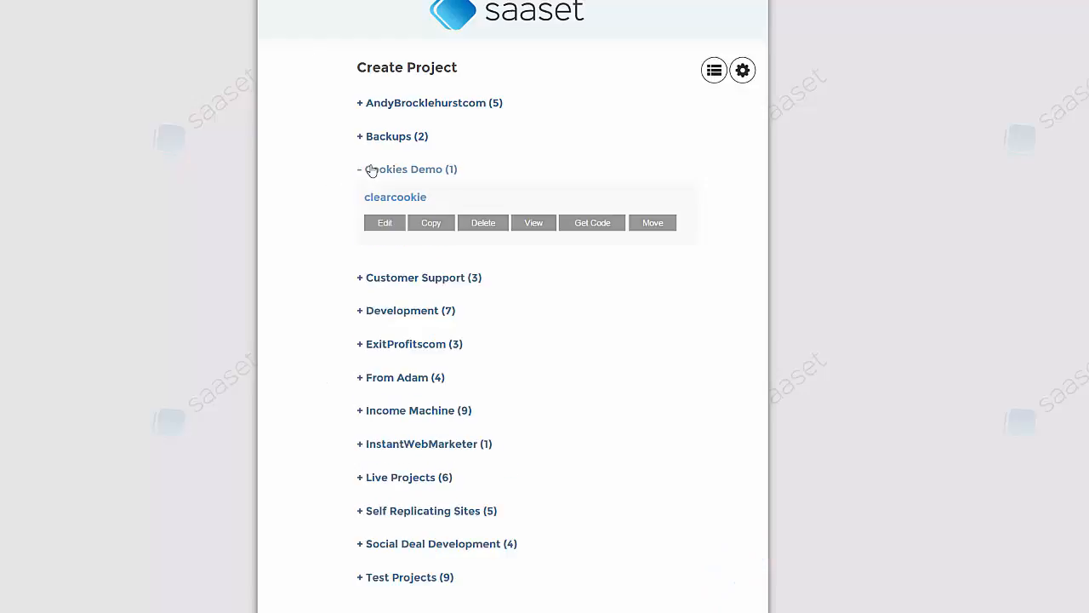
pyautogui.click(380, 228)
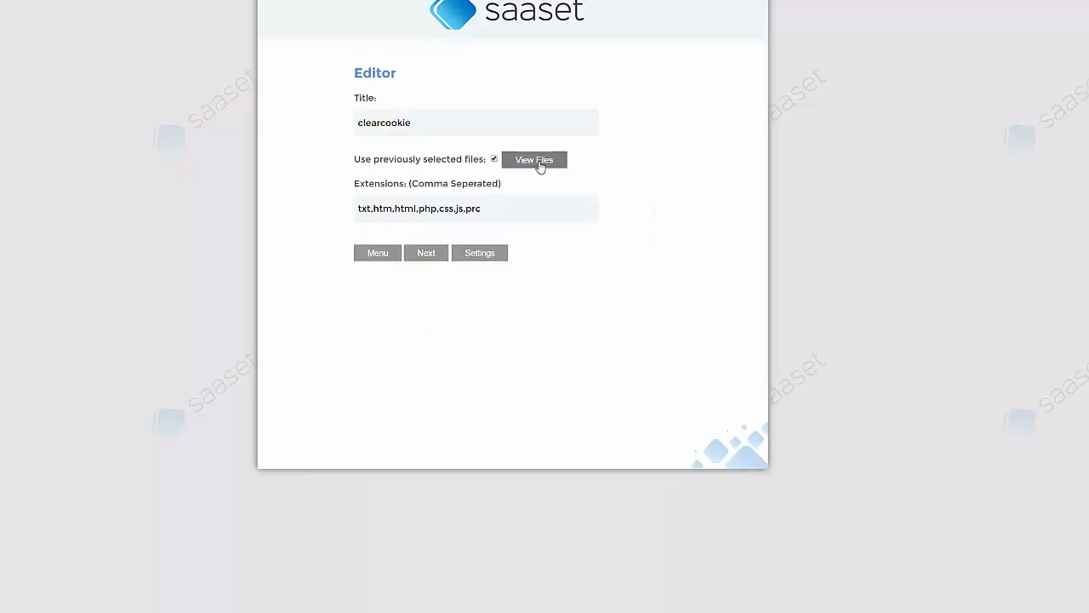
pyautogui.click(536, 162)
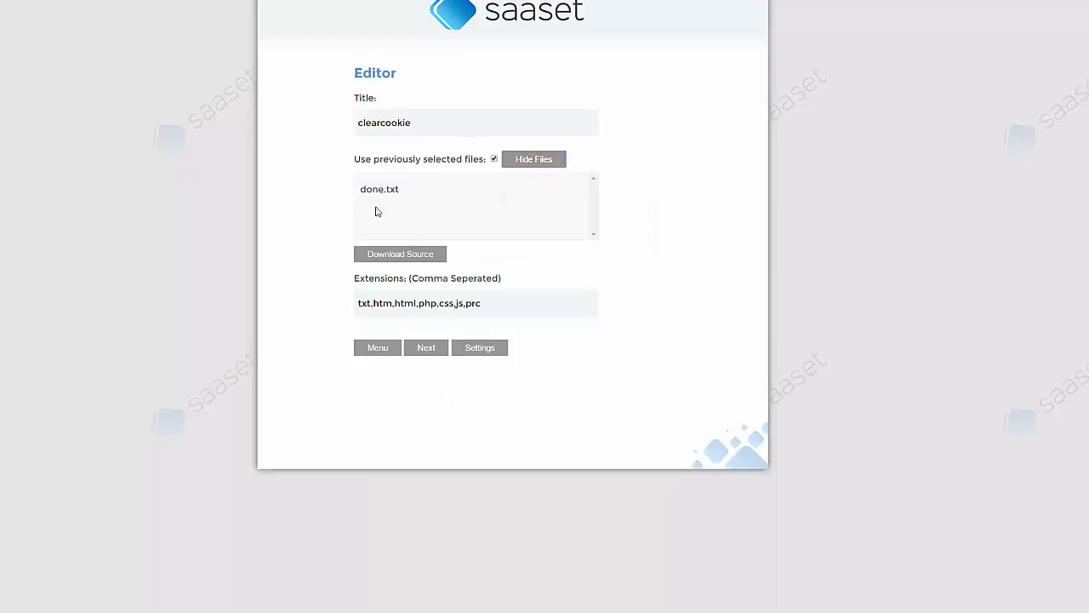
pyautogui.click(426, 348)
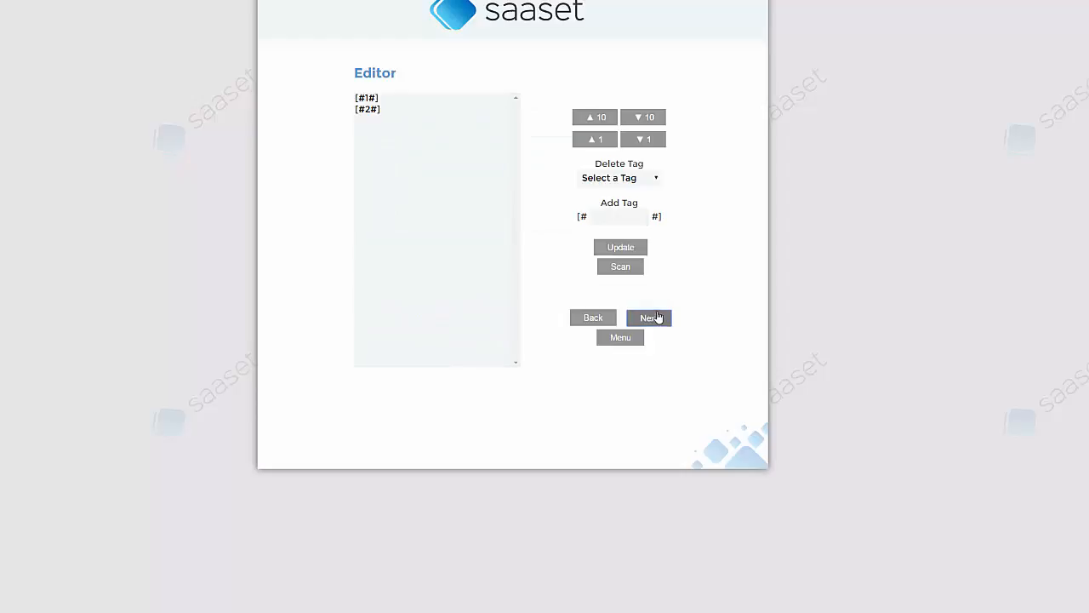
pyautogui.click(656, 317)
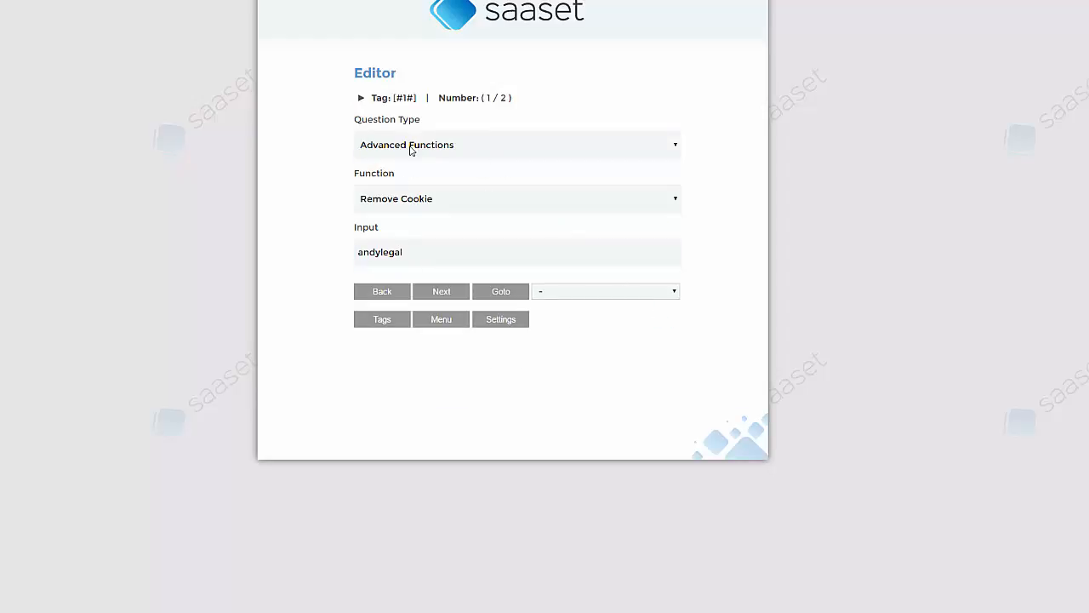
# Step: Advance past the second question to the Finish settings and save with Update & Finish
pyautogui.click(444, 293)
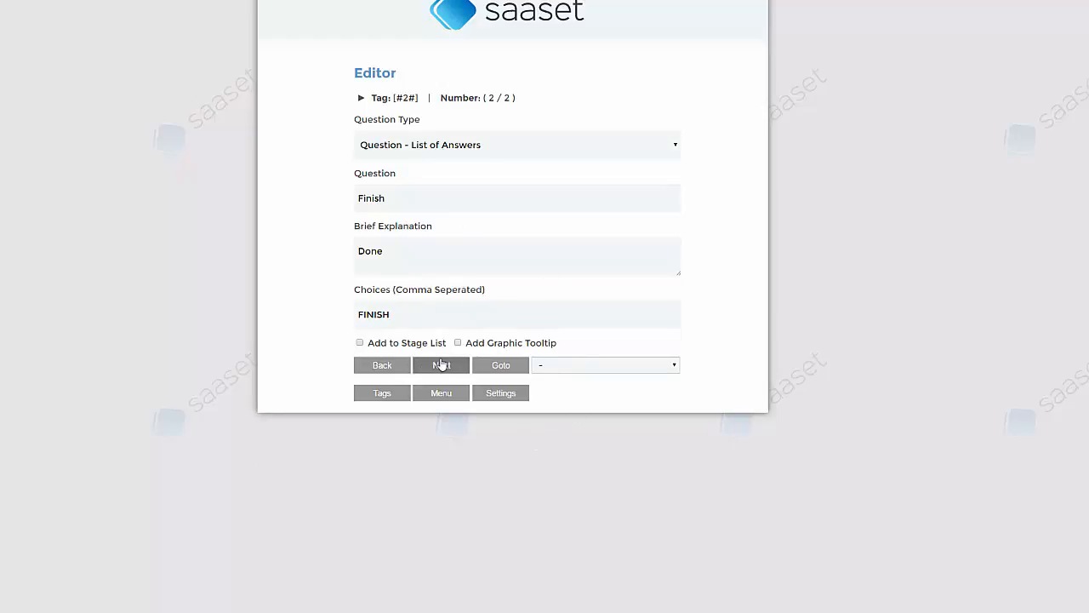
pyautogui.click(441, 365)
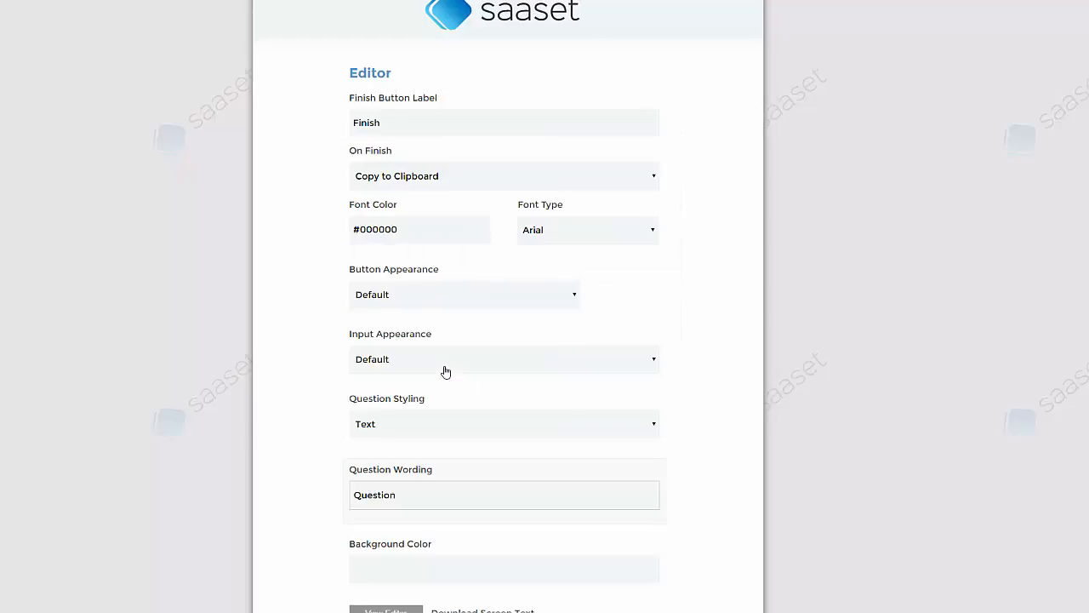
pyautogui.scroll(-2, 651, 416)
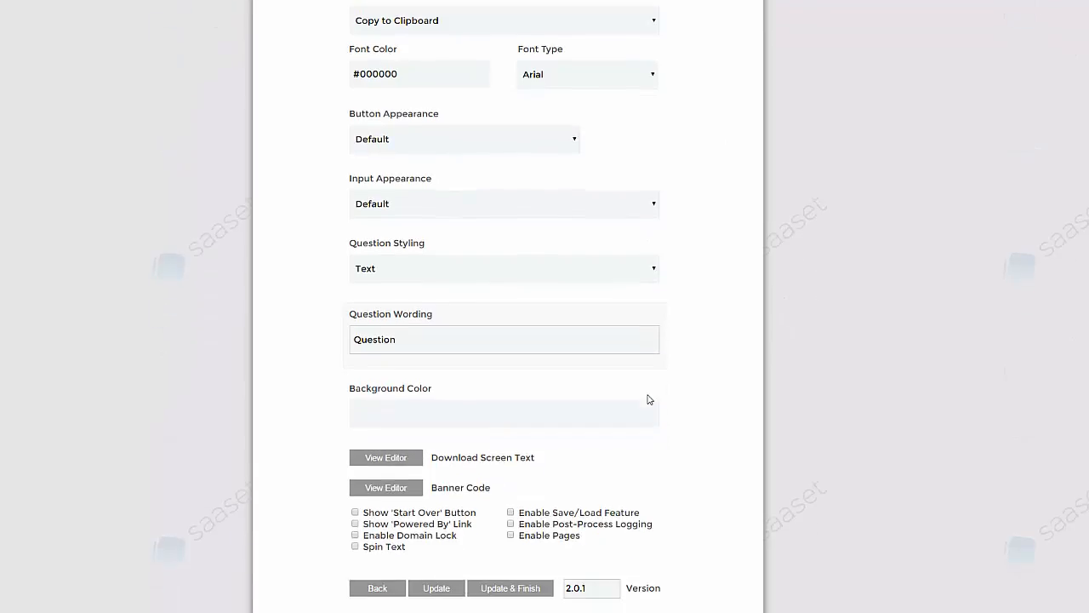
pyautogui.scroll(2, 532, 399)
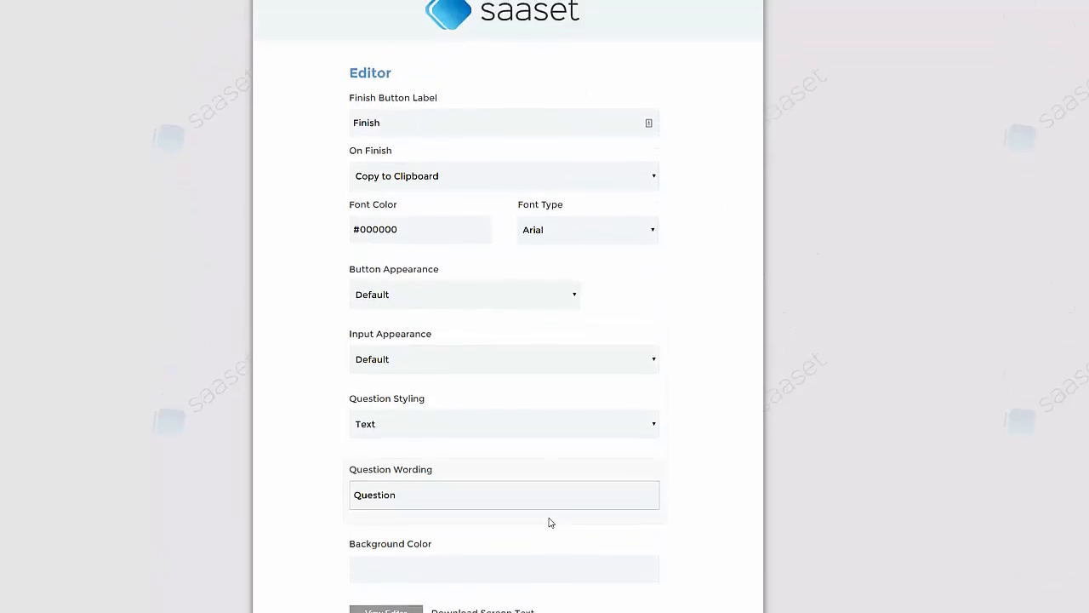
pyautogui.scroll(-2, 510, 511)
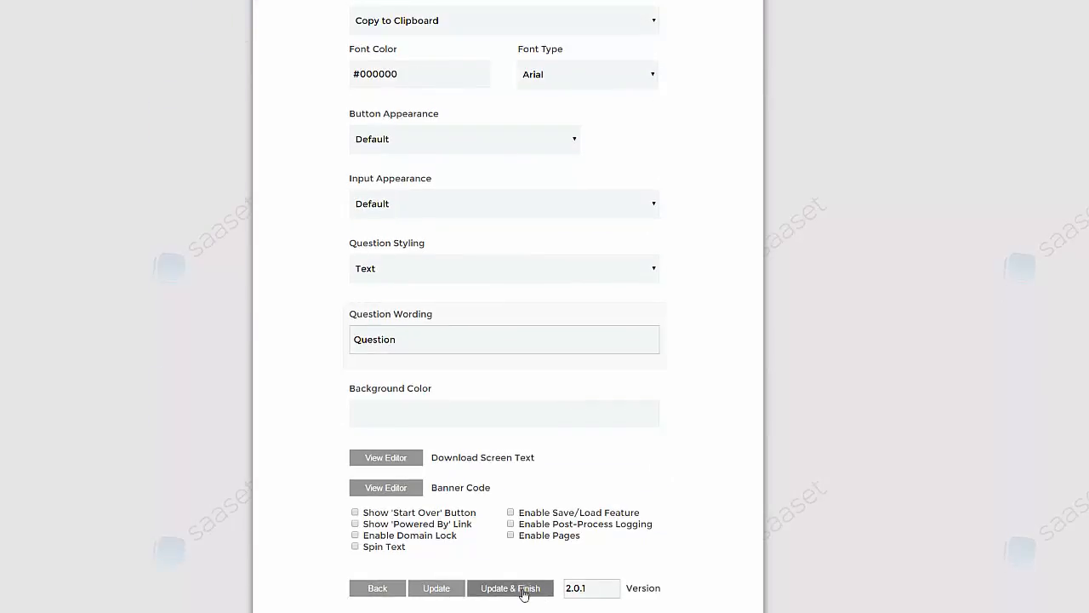
pyautogui.click(497, 595)
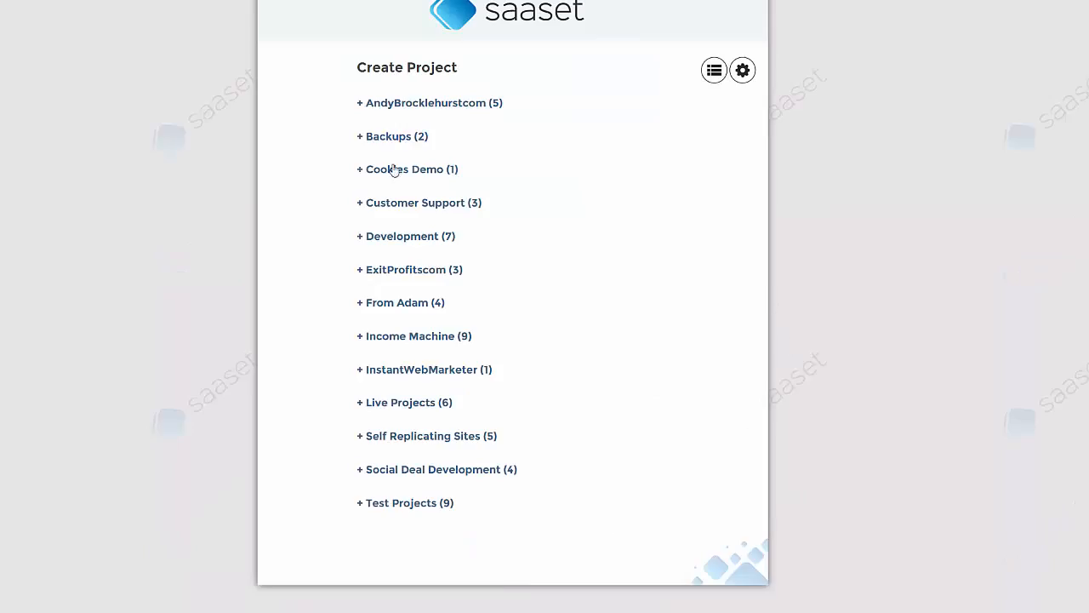
# Step: Run the clearcookie project from Cookies Demo through Finish so 'Cookie Cleared' appears
pyautogui.click(398, 171)
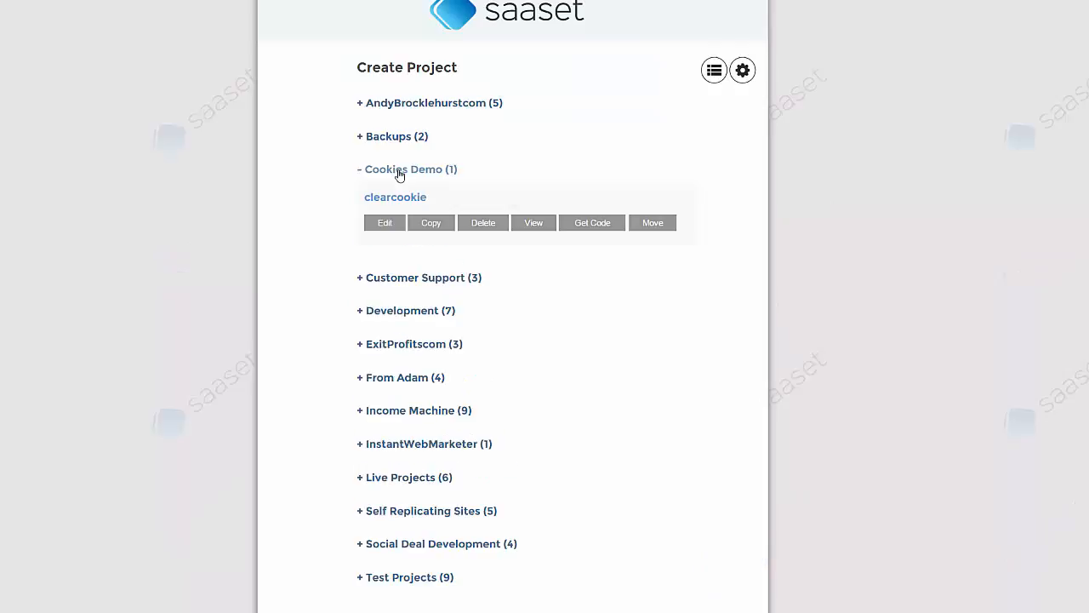
pyautogui.click(536, 226)
pyautogui.click(516, 155)
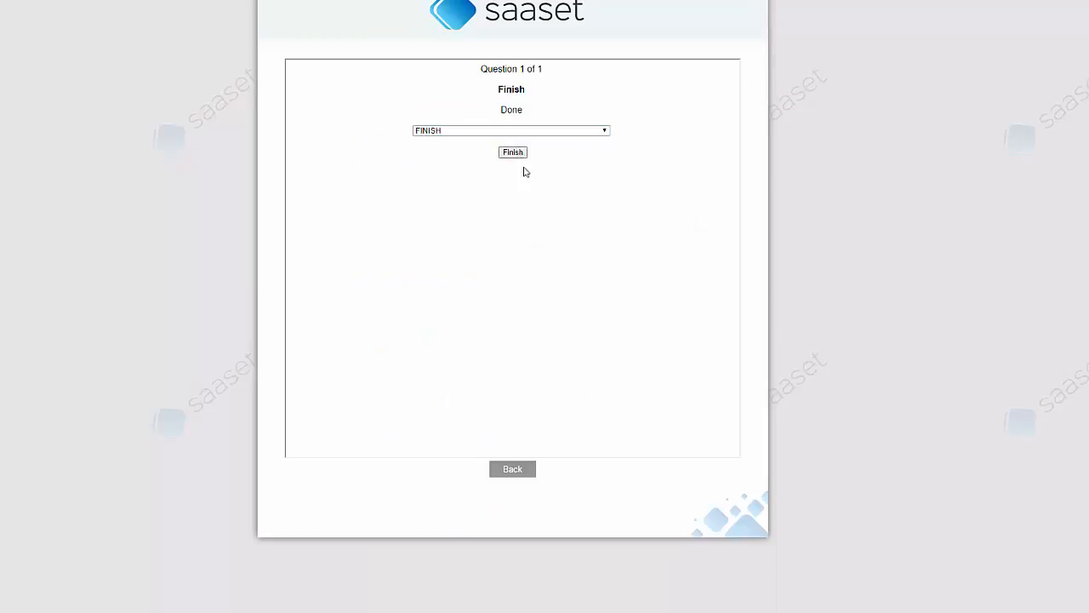
# Step: Return to the project list and preview FB Legal Doc Creator under AndyBrocklehurstcom
pyautogui.click(518, 482)
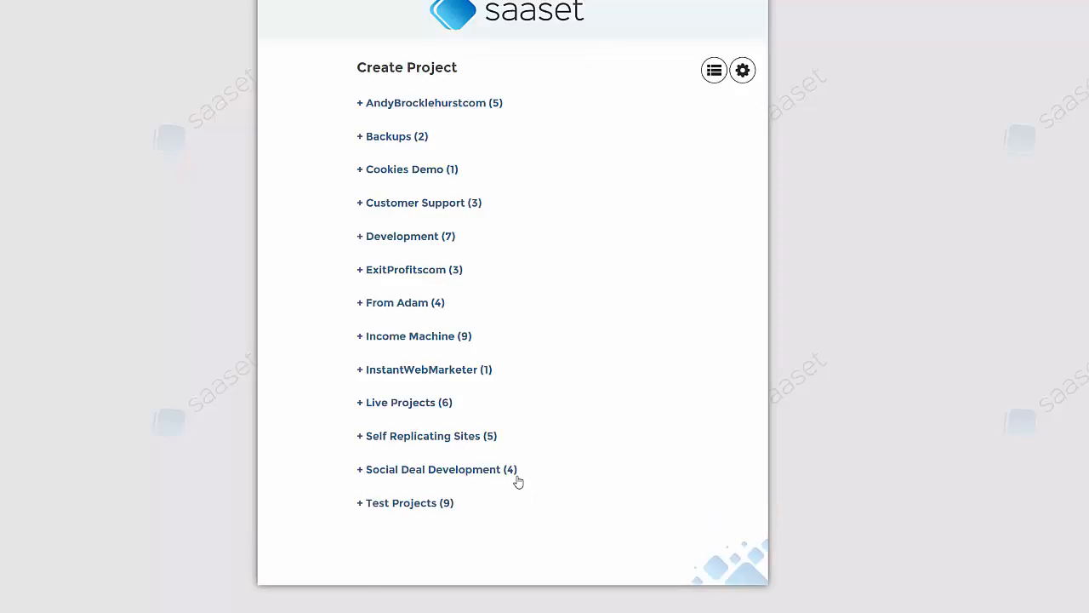
pyautogui.click(390, 105)
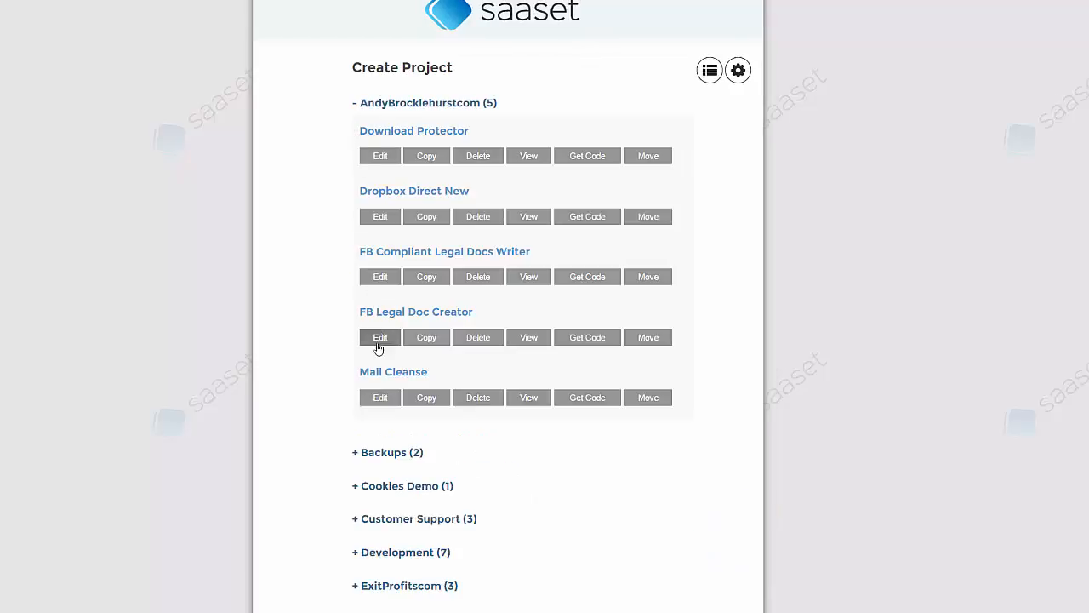
pyautogui.click(531, 340)
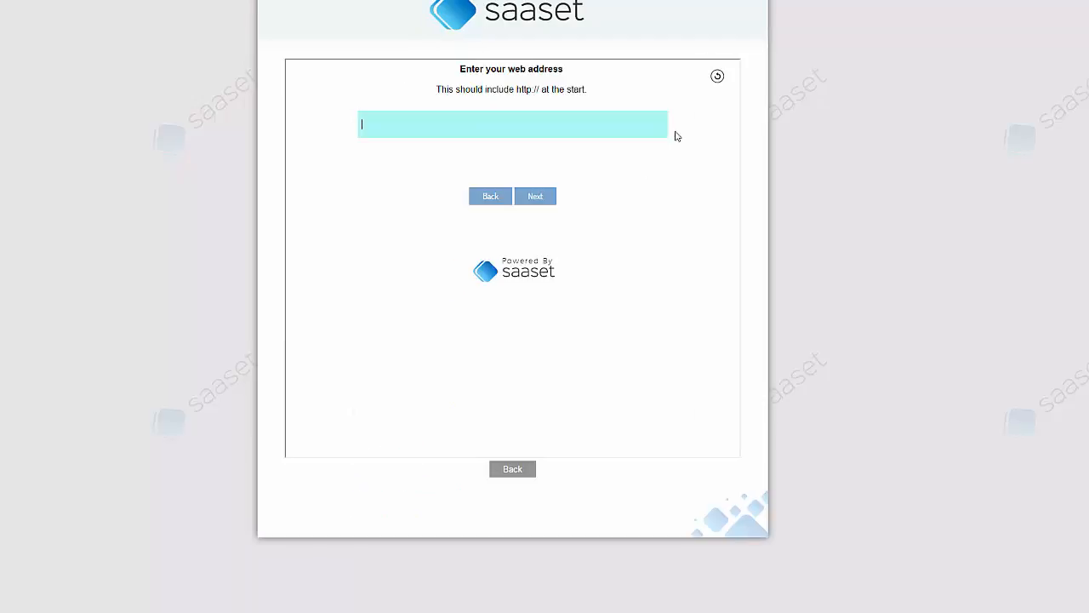
# Step: Start the FB Legal Doc Creator form over so the license activation prompt with CONTINUE reappears
pyautogui.click(720, 84)
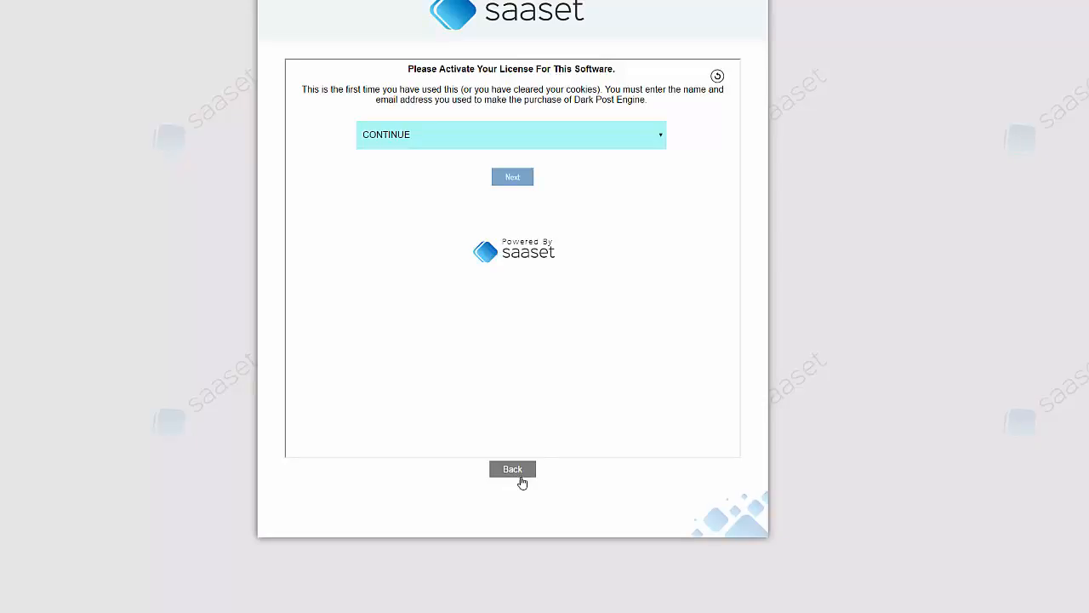
# Step: Leave the activation page and open FB Legal Doc Creator for editing, past its tag list to question 1
pyautogui.click(519, 479)
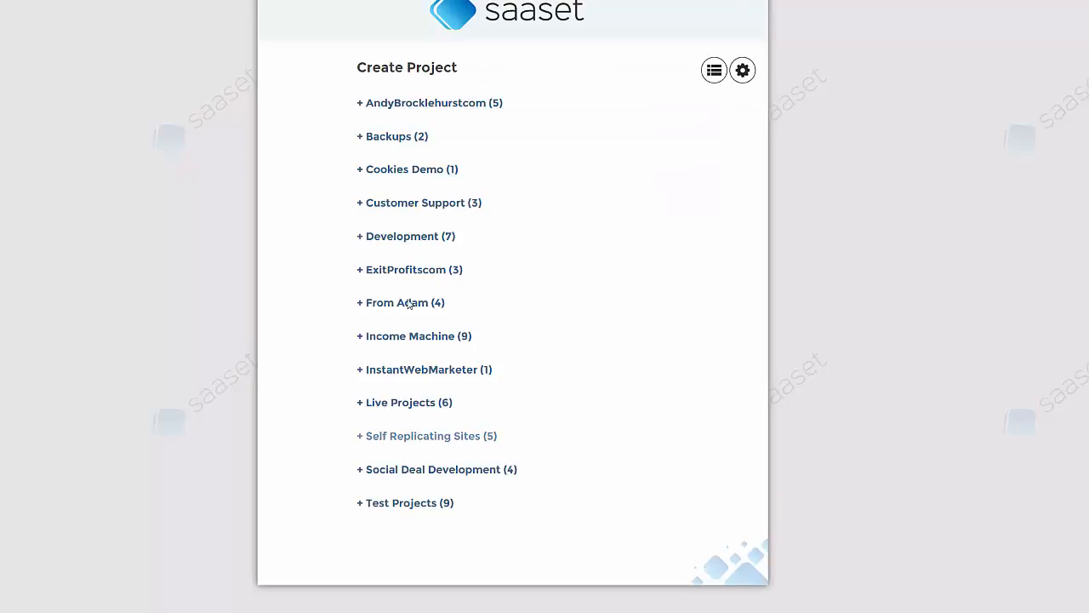
pyautogui.click(434, 104)
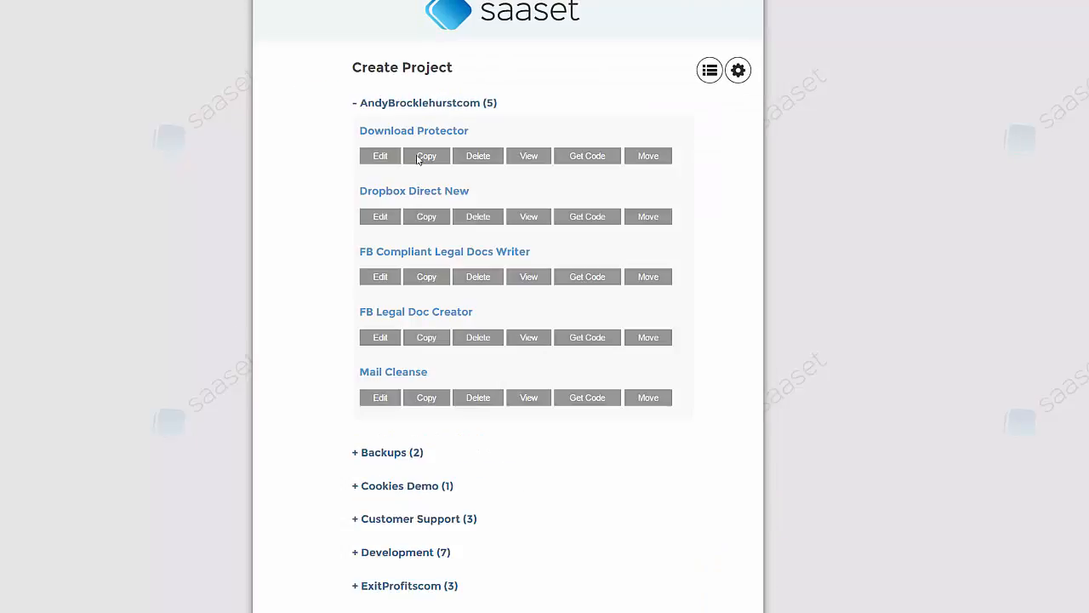
pyautogui.click(380, 339)
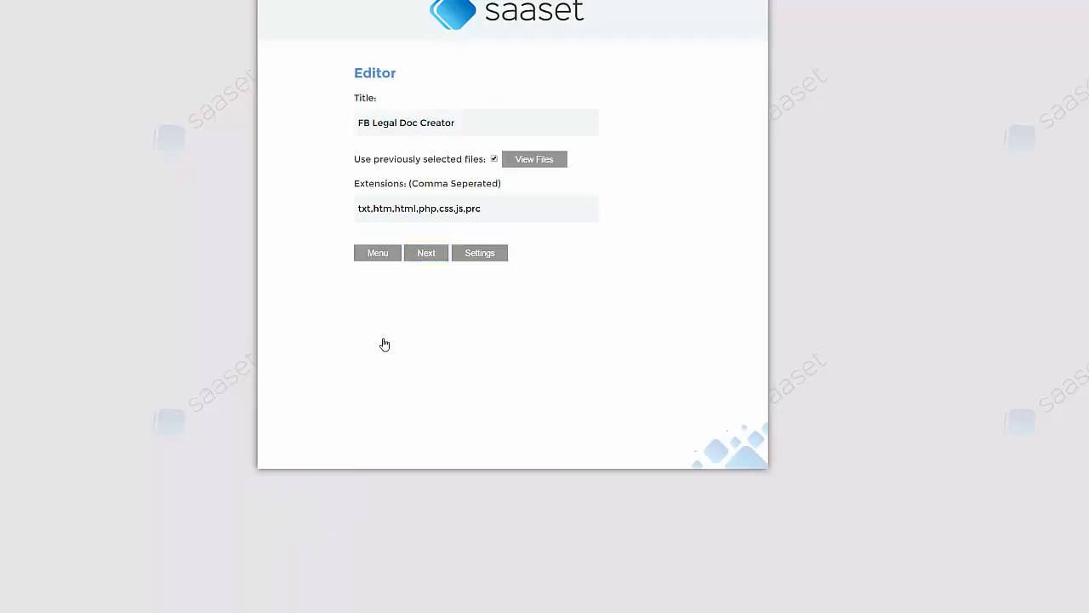
pyautogui.click(426, 258)
pyautogui.click(655, 319)
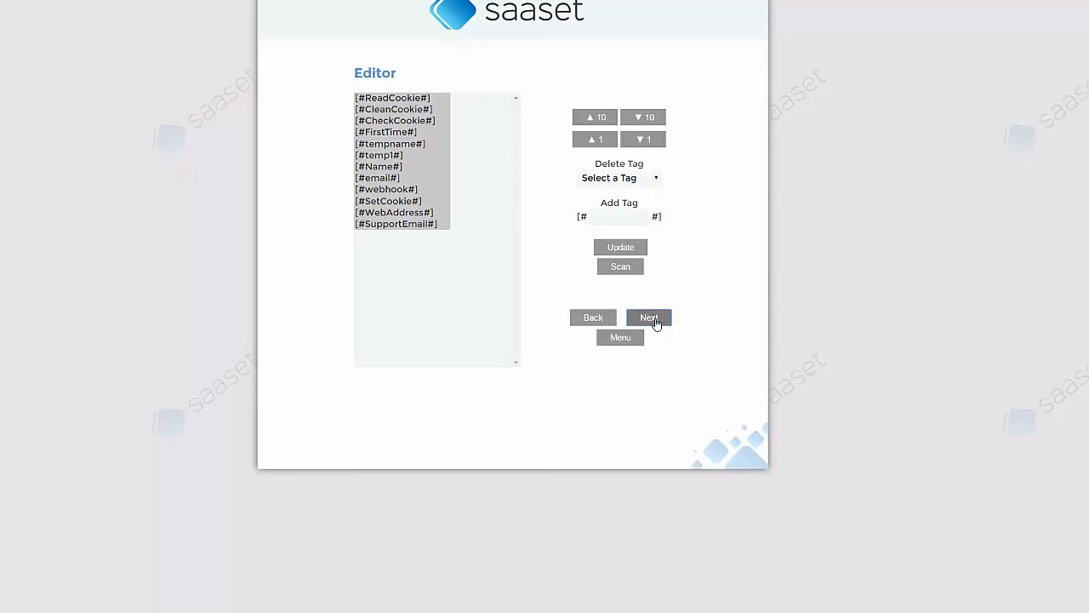
# Step: Jump to the [#webhook#] question via the Goto dropdown
pyautogui.click(622, 291)
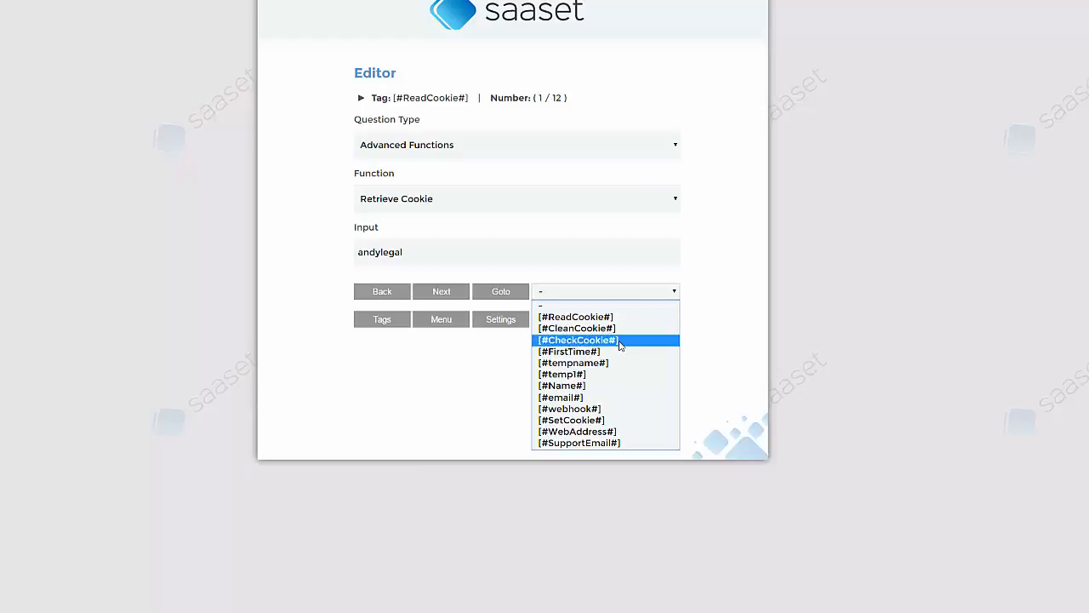
pyautogui.click(608, 409)
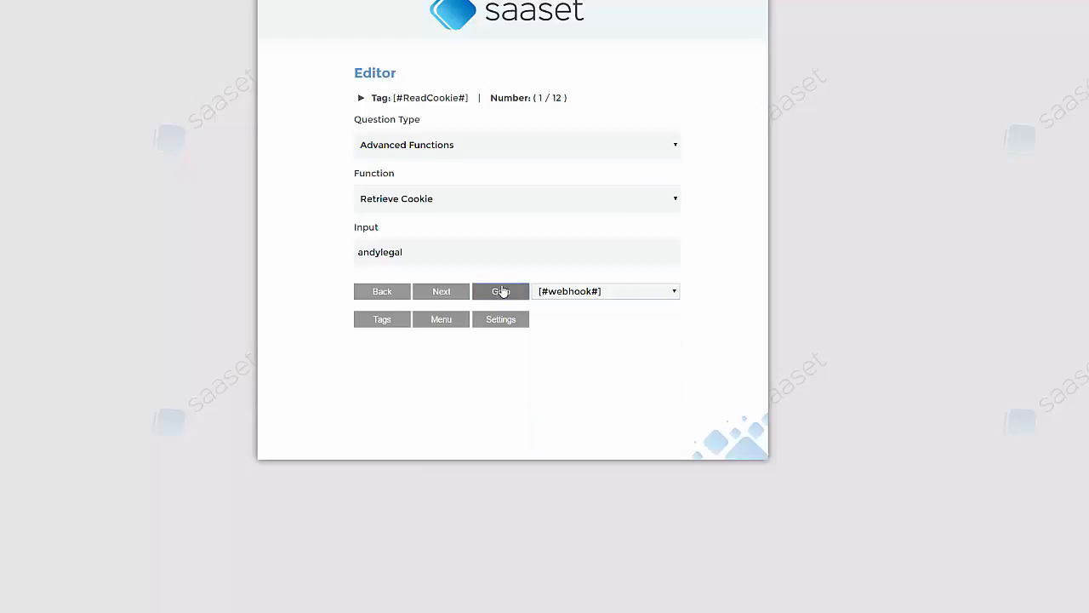
pyautogui.click(500, 290)
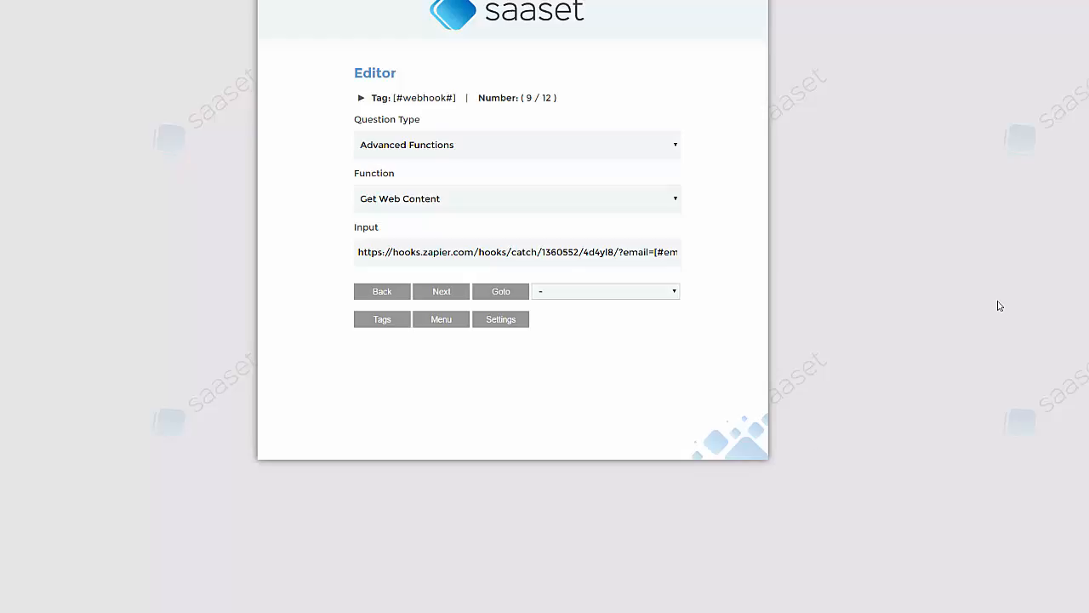